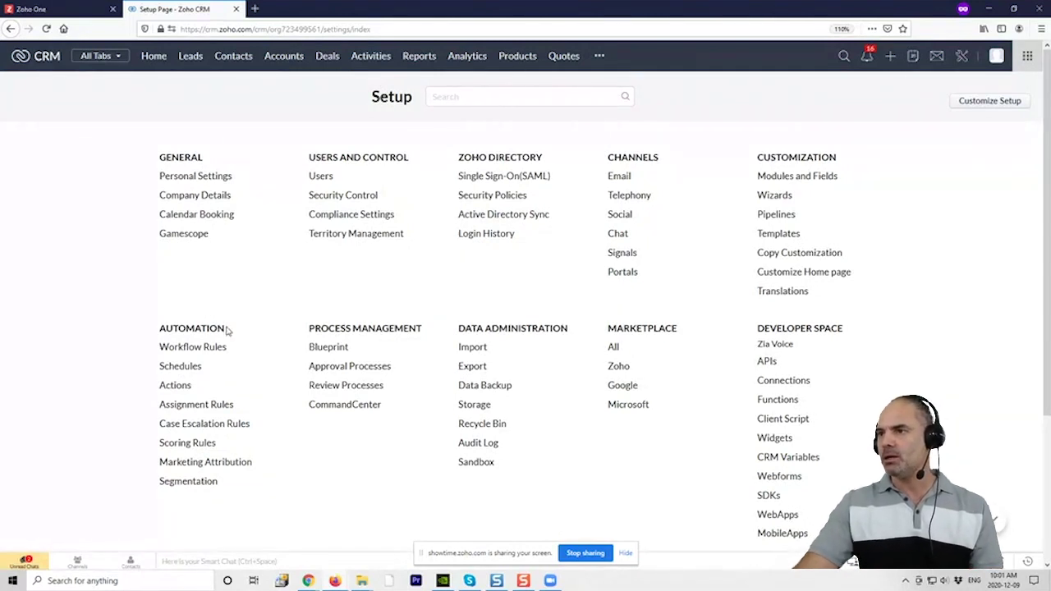
drag(161, 326, 224, 330)
drag(306, 328, 422, 329)
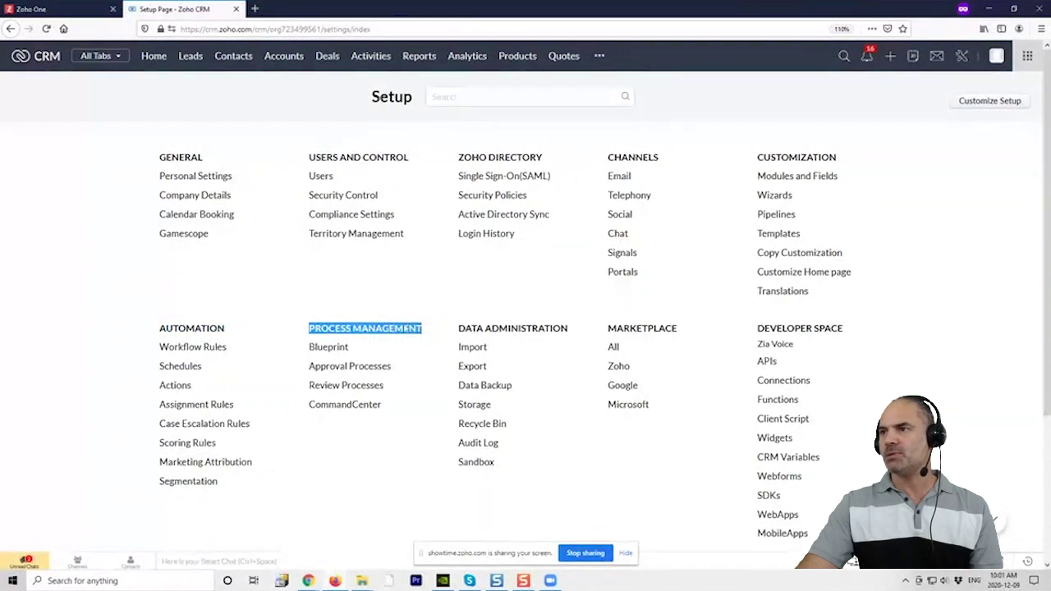
click(337, 324)
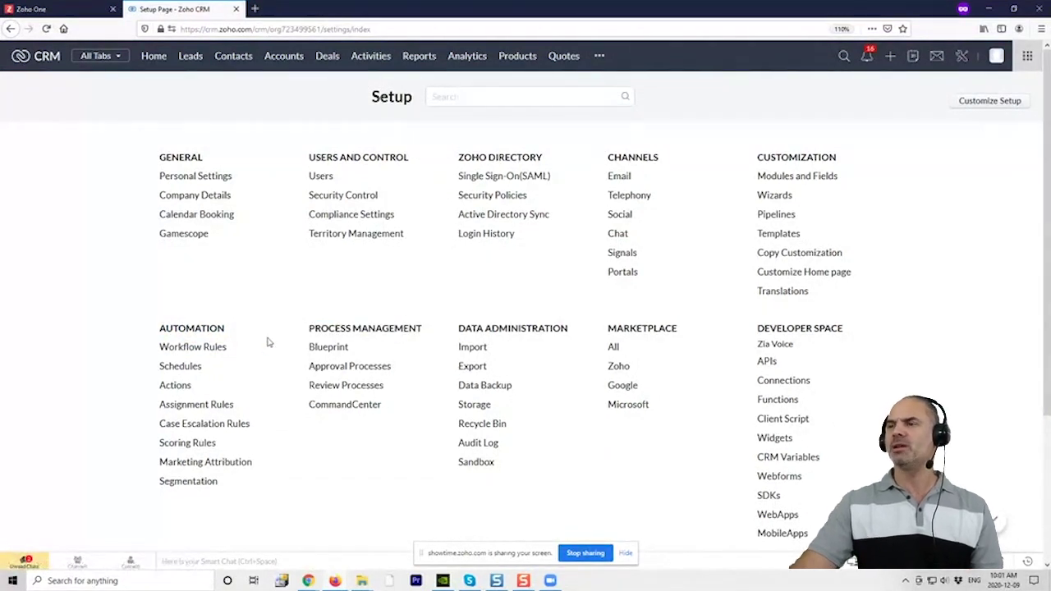
click(327, 348)
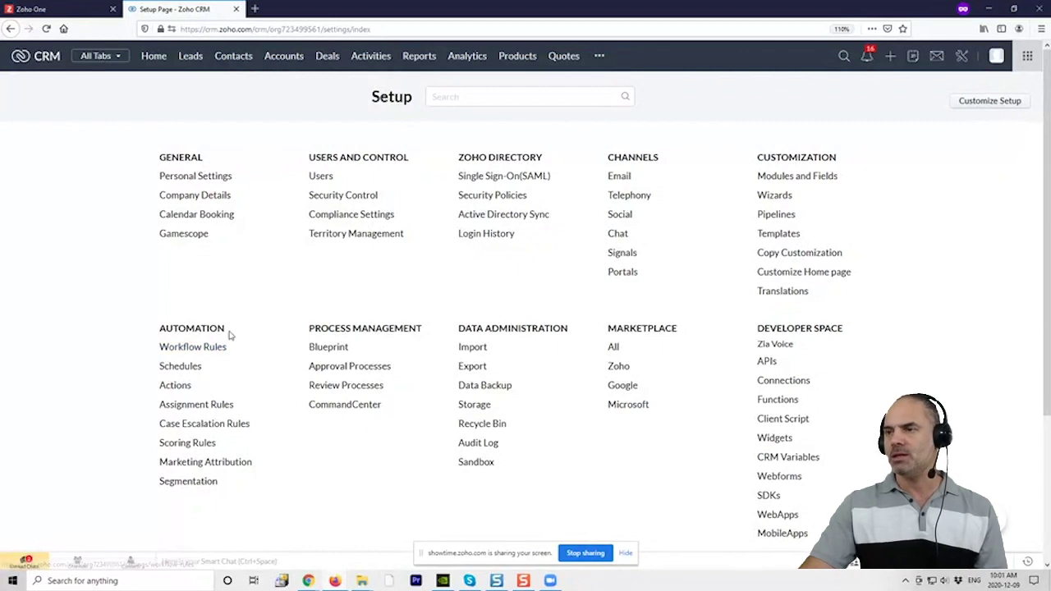
Open the workflow rules list from the Automation settings
click(191, 347)
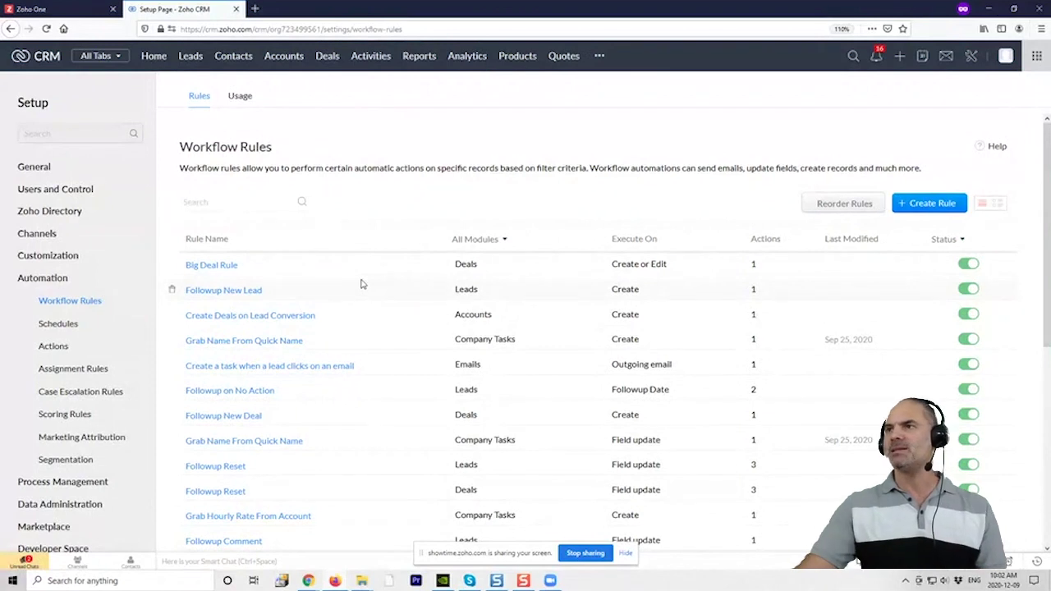
Open the Leads module in a separate browser tab and display the first lead's record
right_click(191, 61)
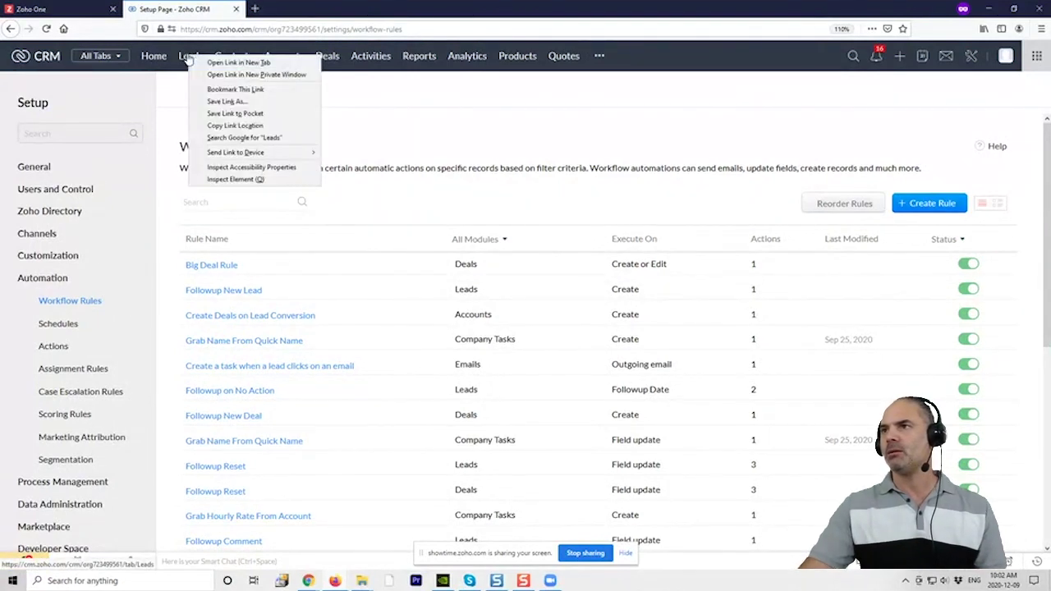
click(245, 64)
click(320, 9)
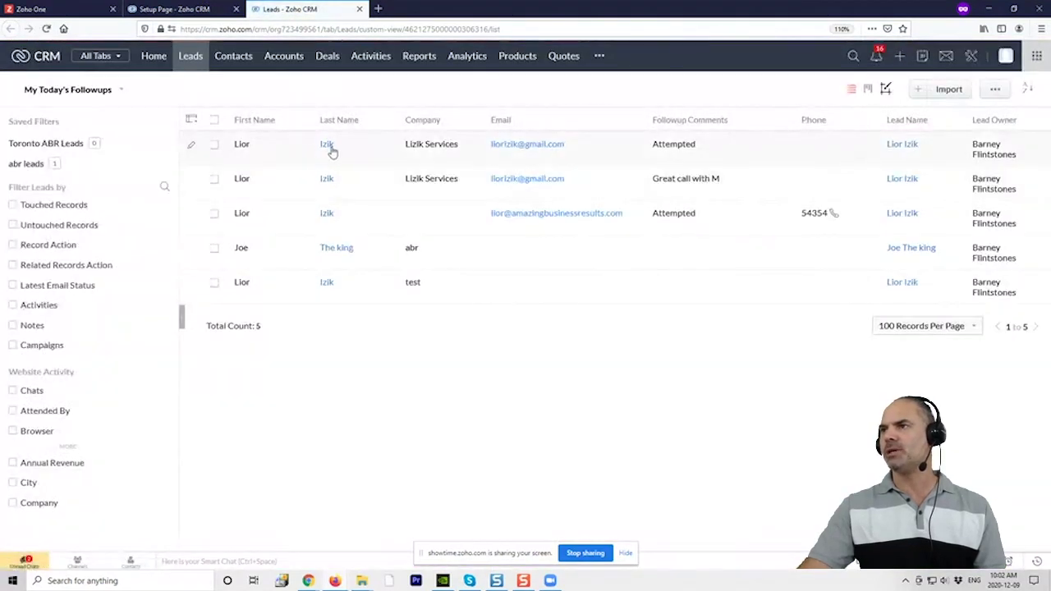
click(327, 145)
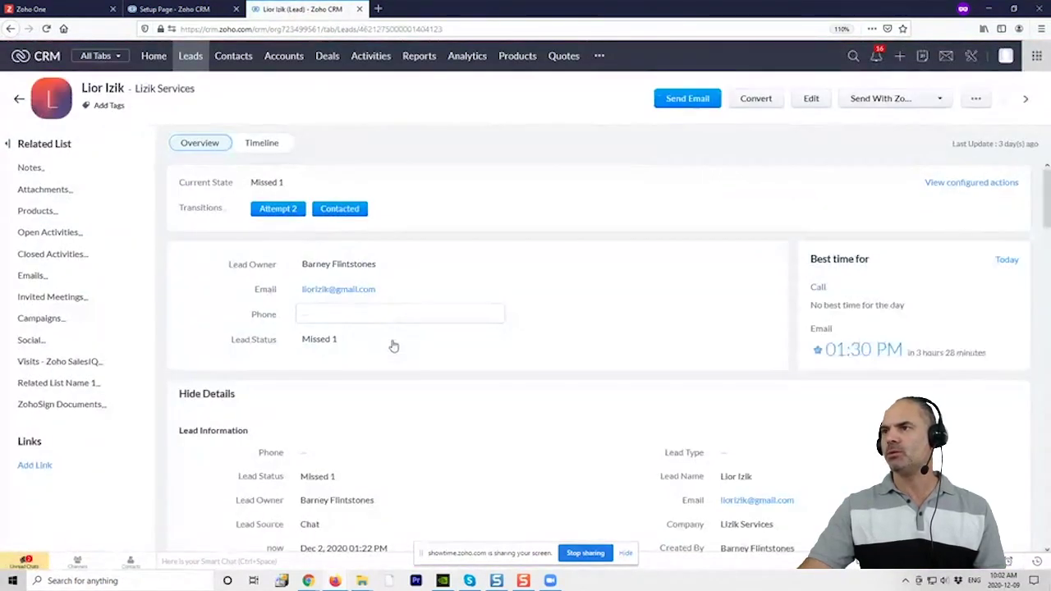
Enter and save a phone number in the lead's empty Phone field under Lead Information
scroll(405, 330, down, 2)
scroll(406, 330, down, 1)
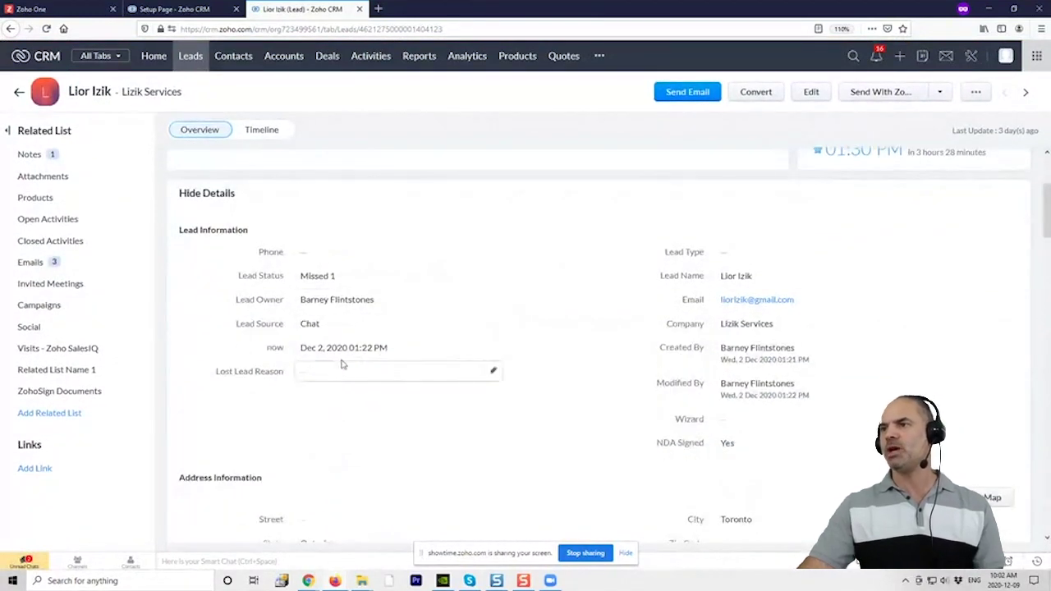
click(333, 254)
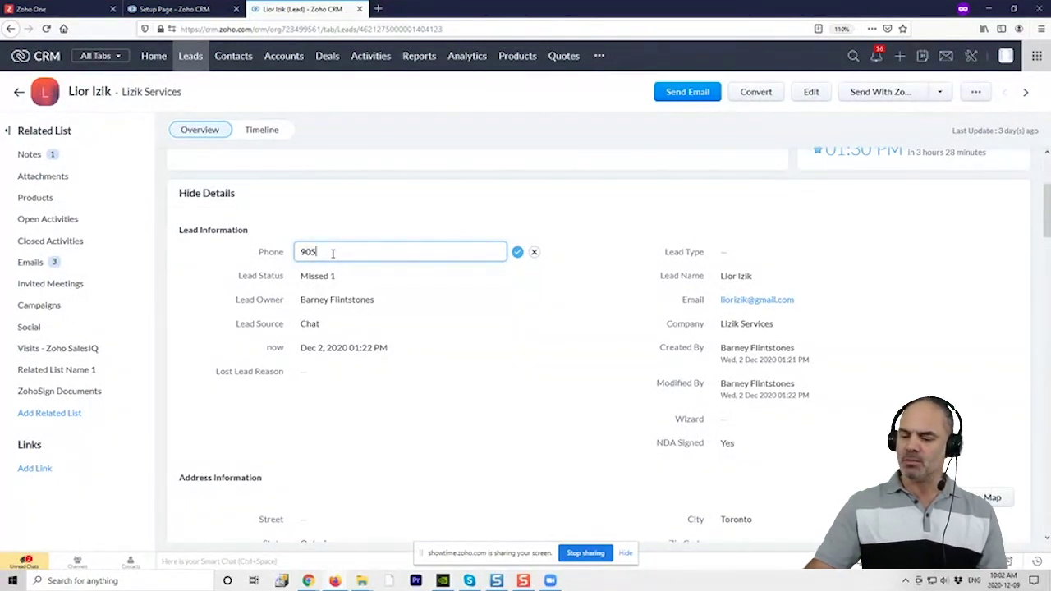
click(517, 255)
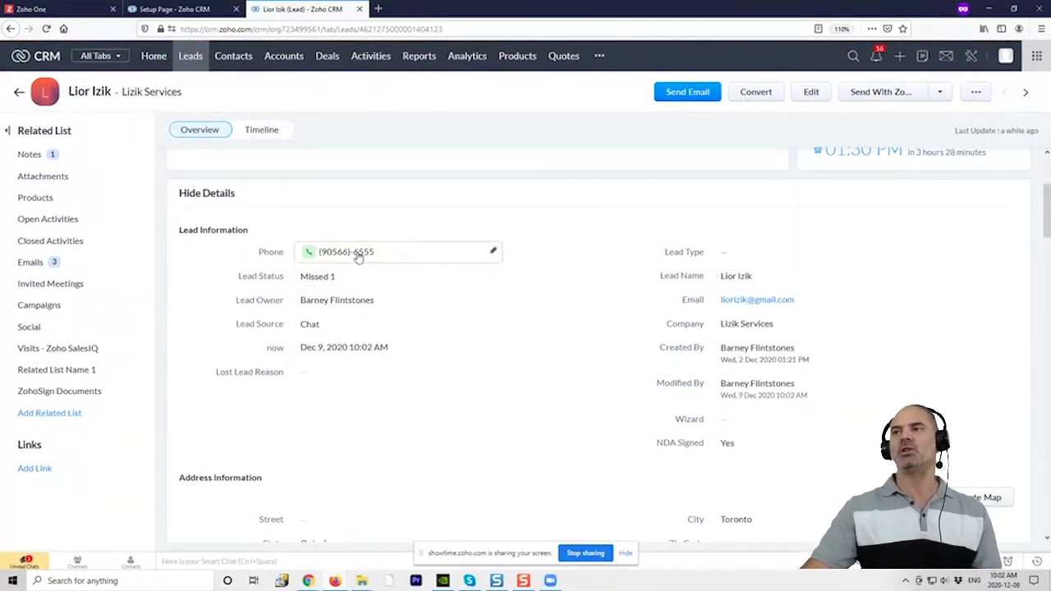
Edit the lead's phone number so it begins with the +1 country code, and save it
click(493, 251)
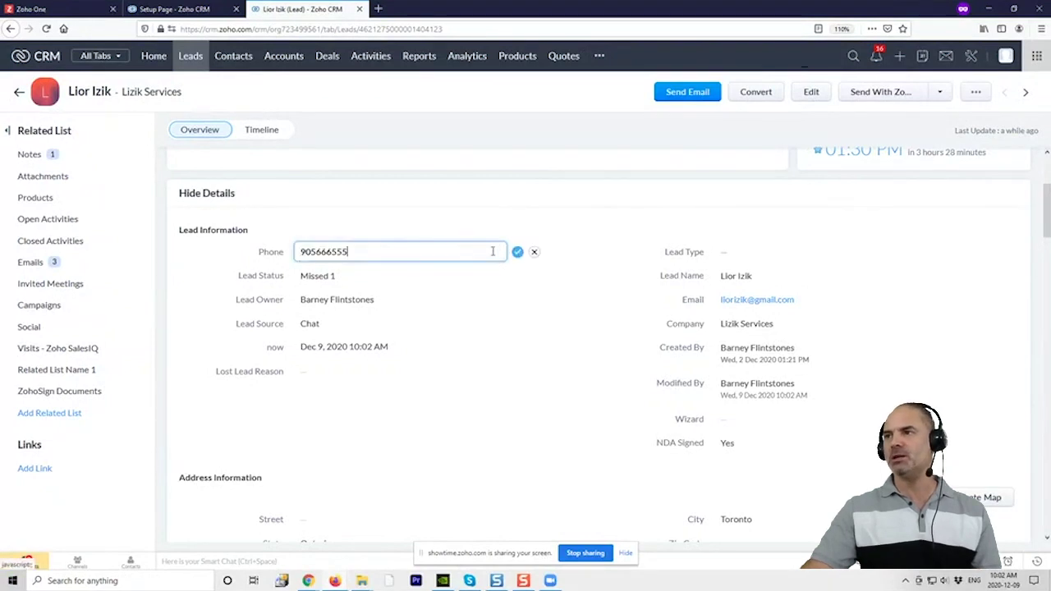
click(302, 251)
text(1)
key(Right)
key(Delete)
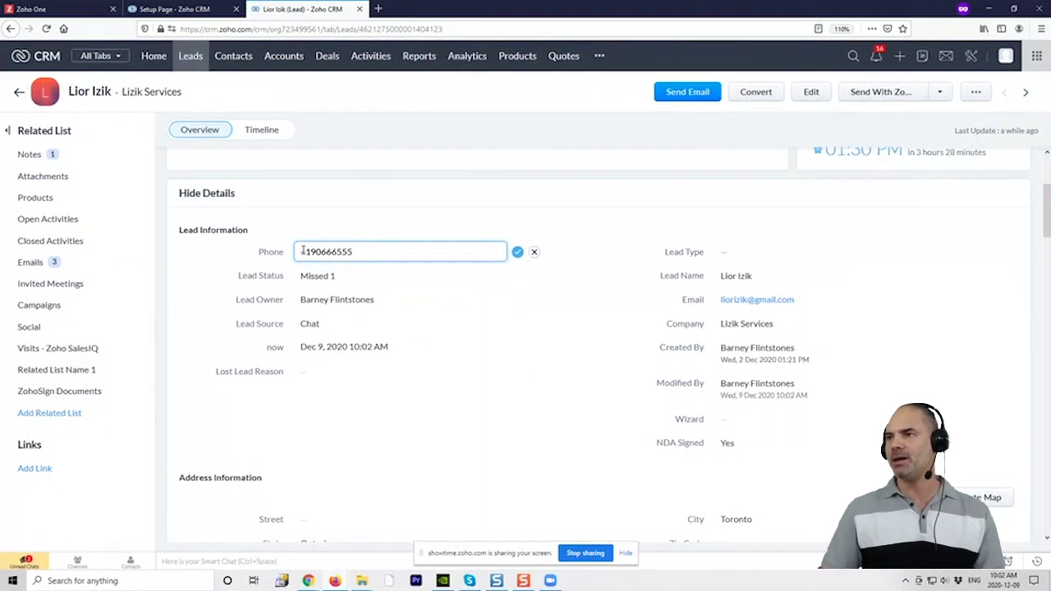
text(+)
key(Return)
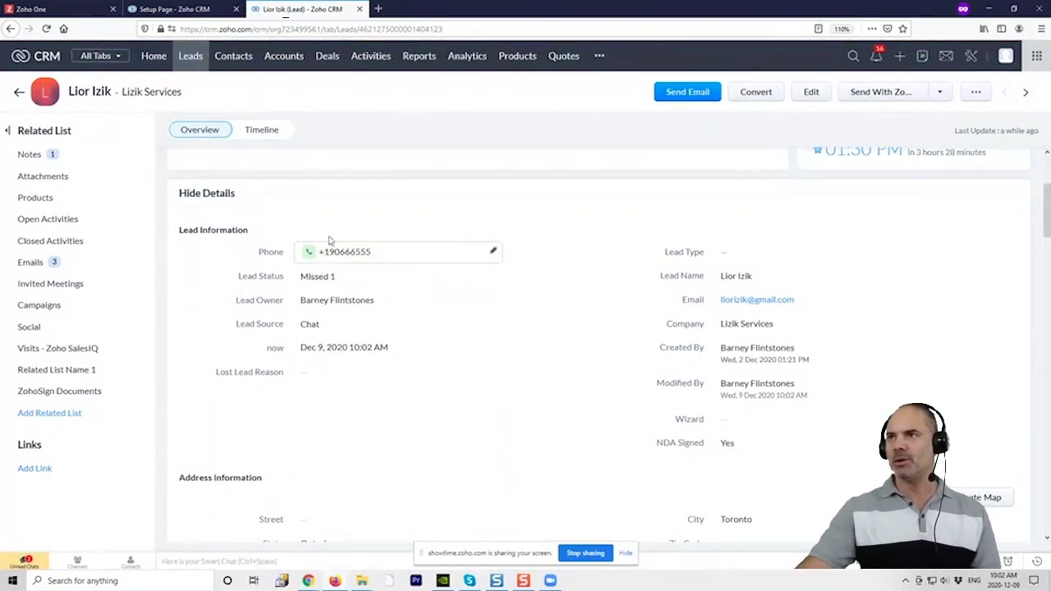
Return to the workflow rules and start a new rule for the Leads module named "Change Phone Number"
click(194, 12)
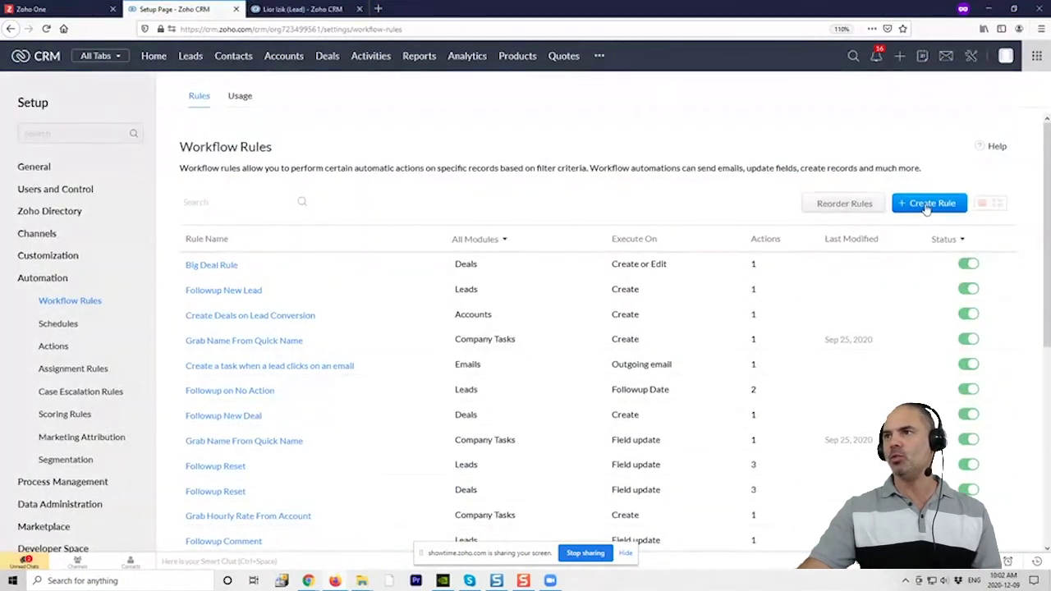
click(927, 205)
click(477, 105)
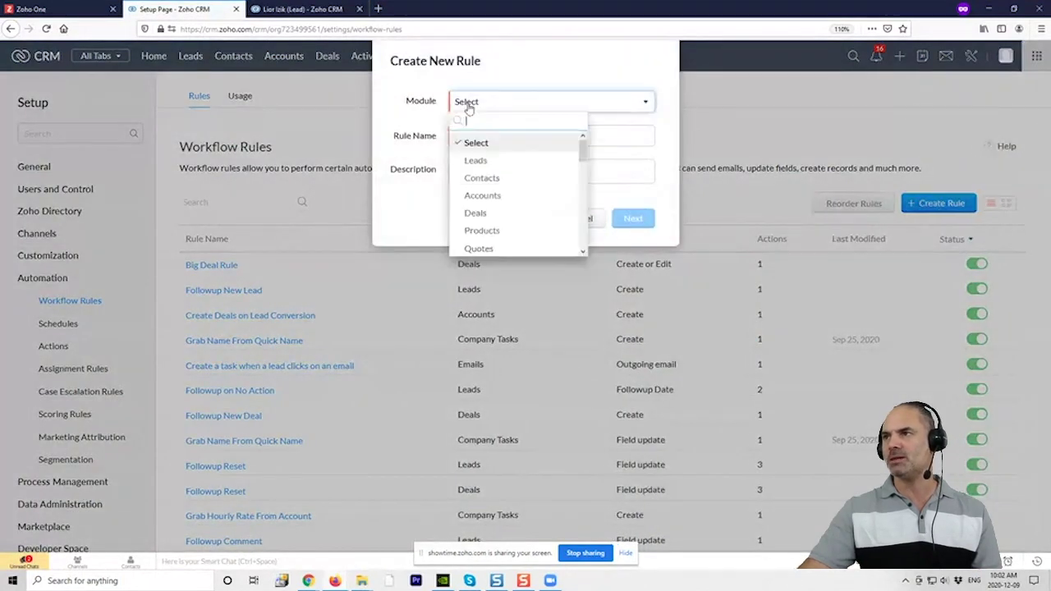
click(486, 160)
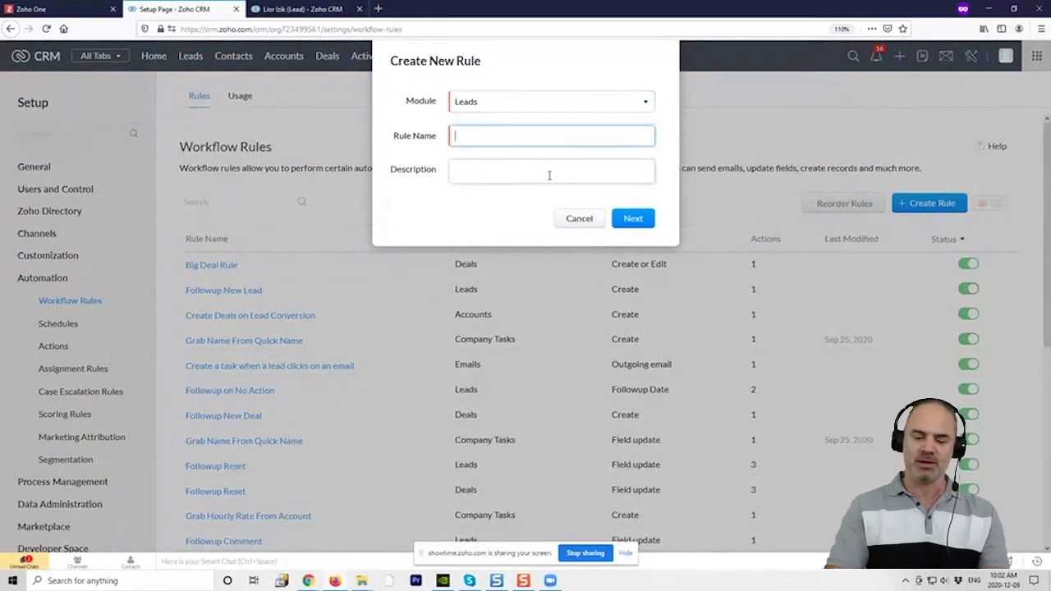
text(Change )
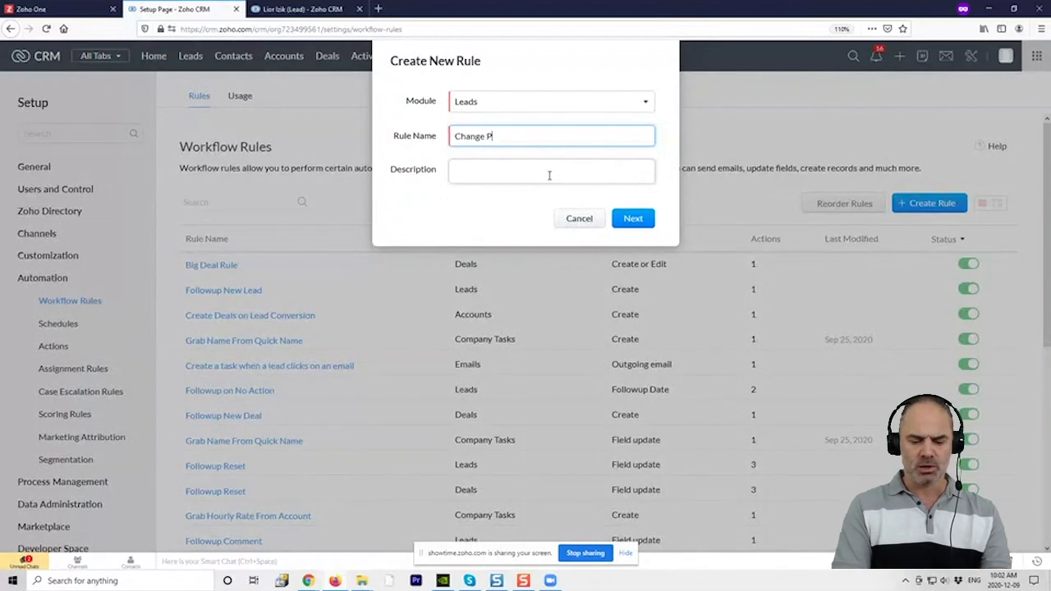
text(Phone Number)
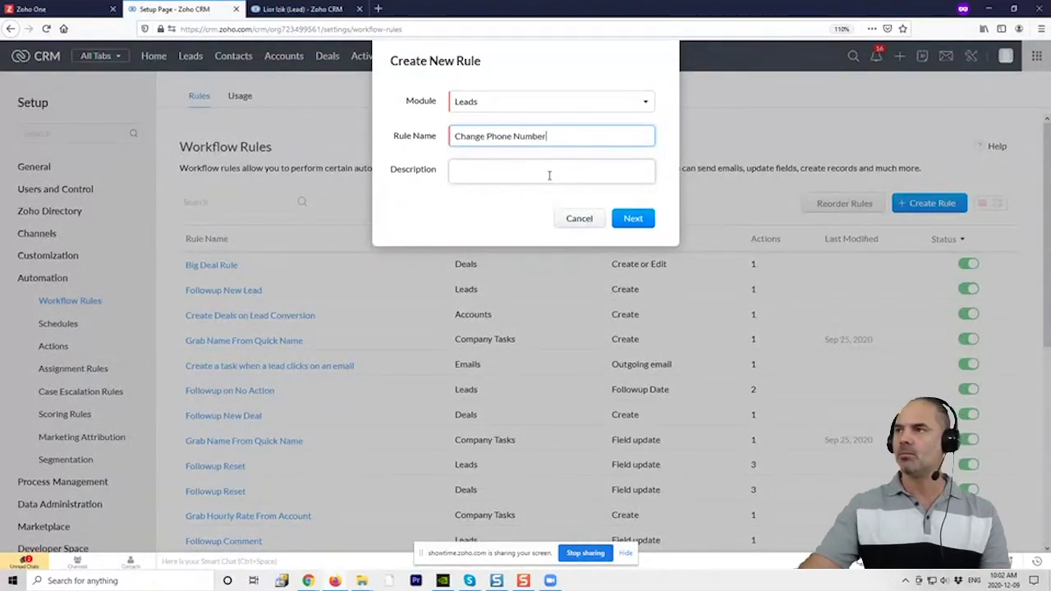
click(633, 220)
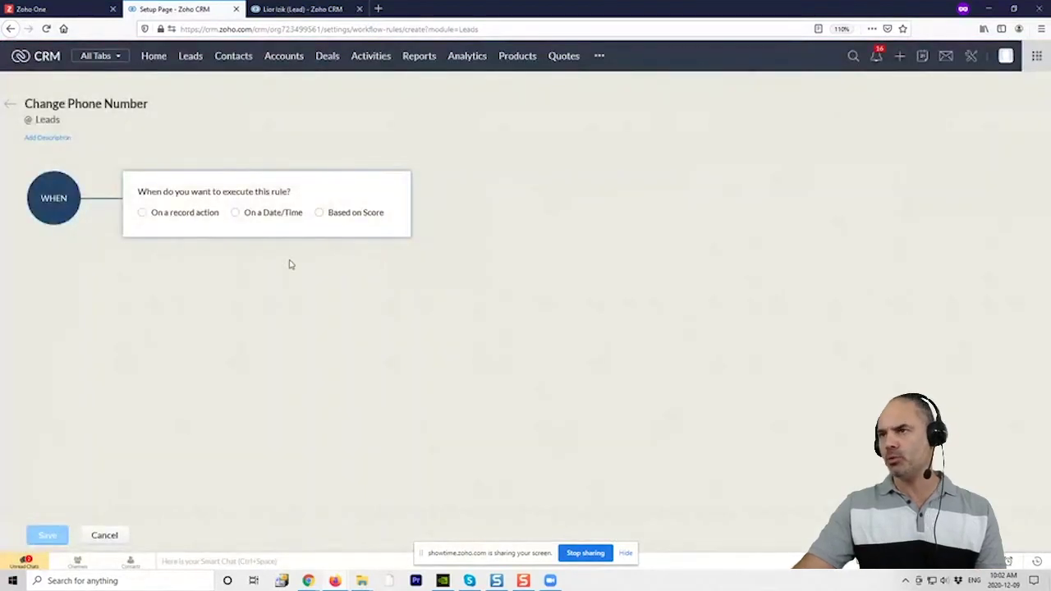
Set the rule to execute on a record action when the Phone field is updated, repeating whenever a lead is edited
click(204, 215)
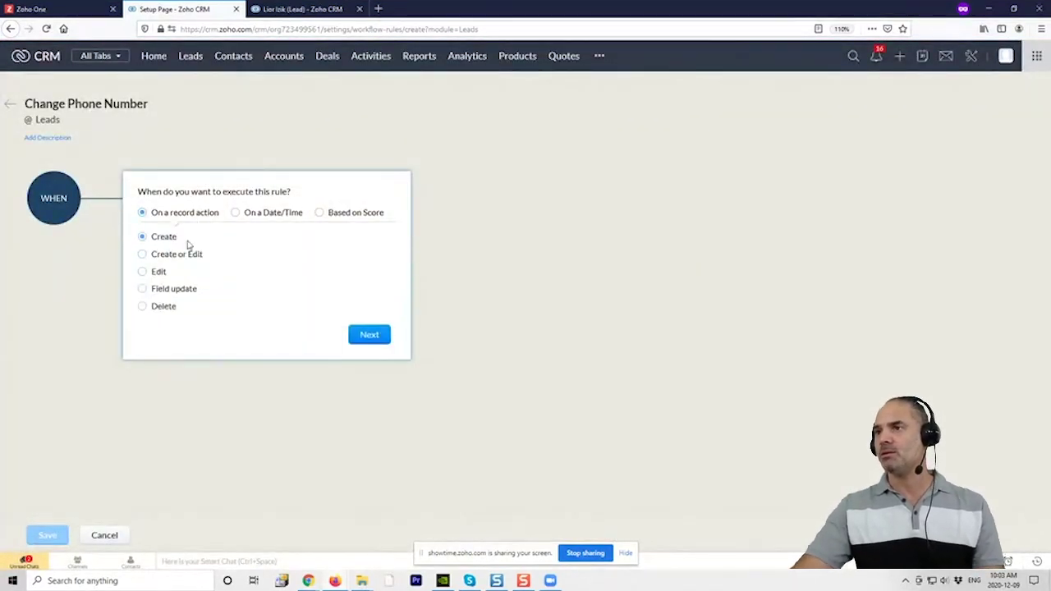
drag(155, 215, 206, 219)
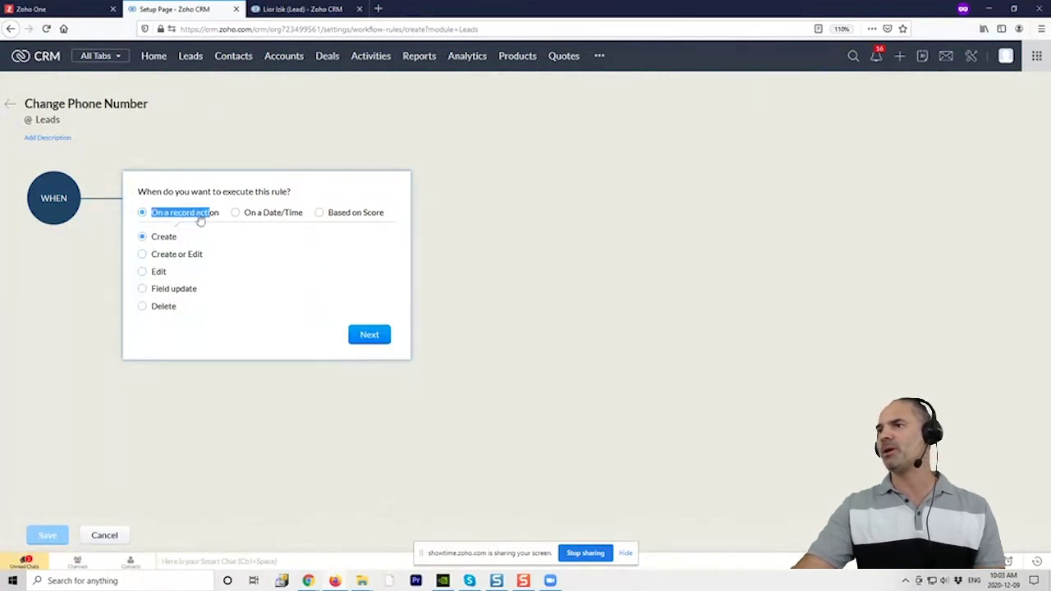
click(168, 291)
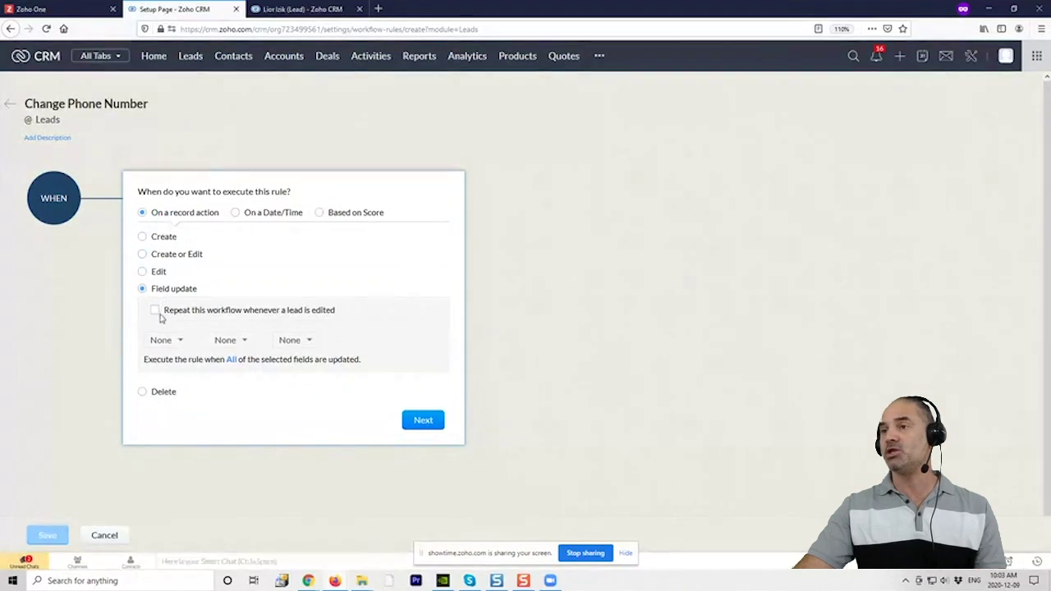
click(168, 344)
text(pho)
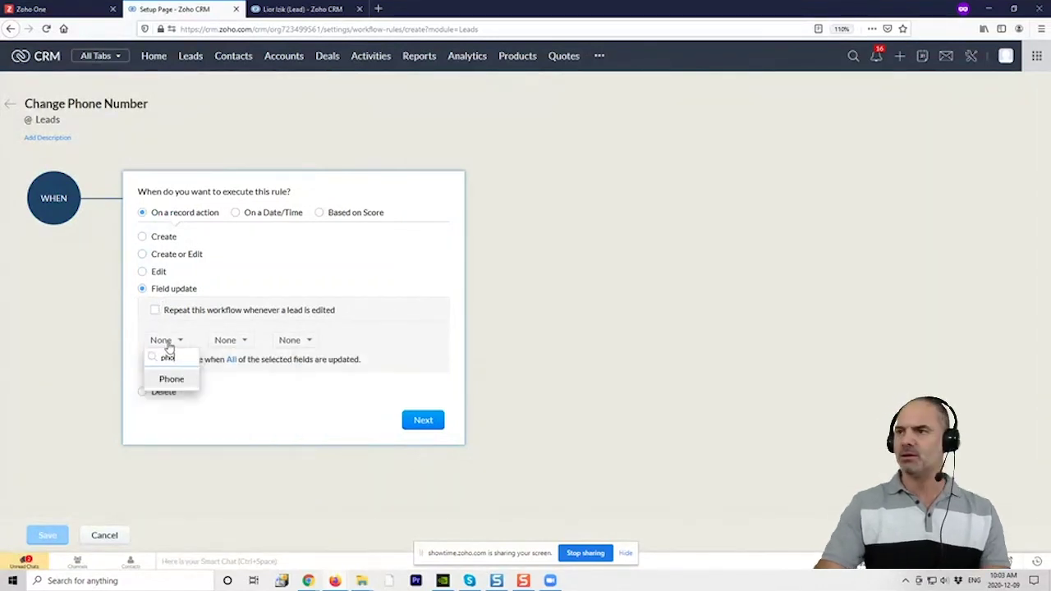
click(172, 378)
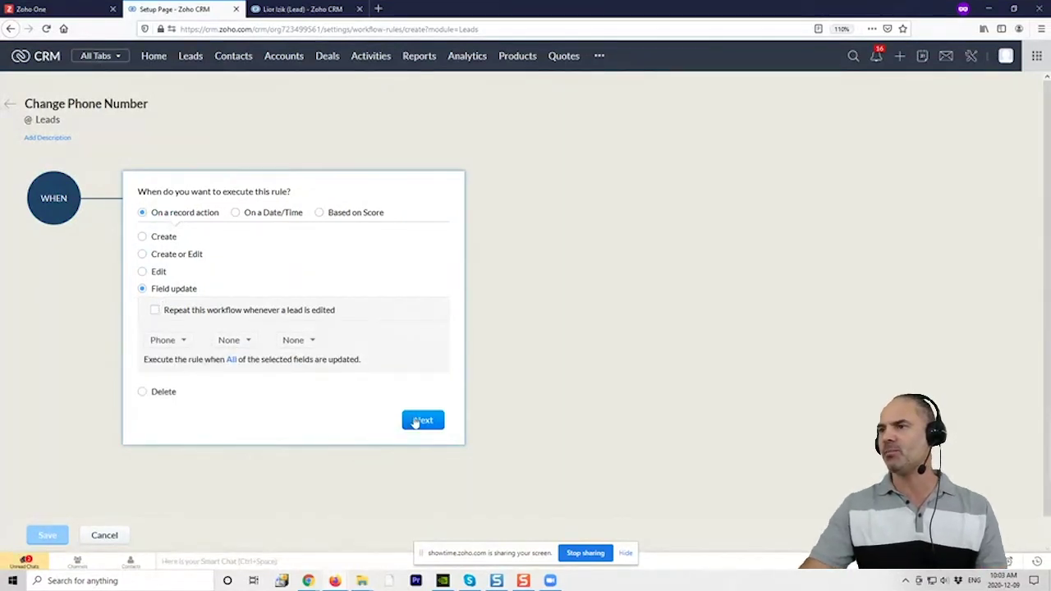
click(156, 311)
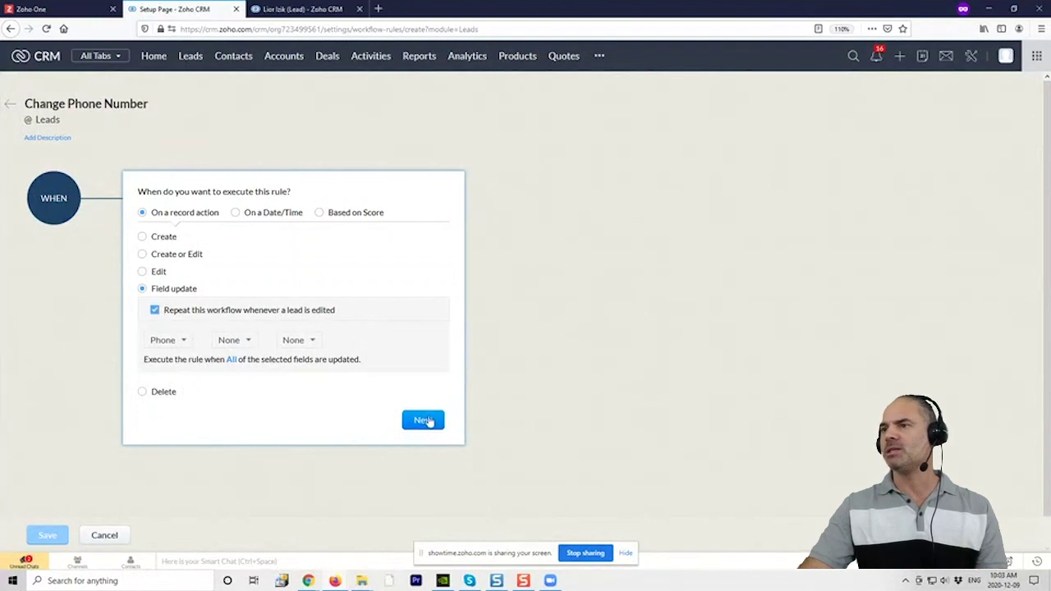
click(423, 420)
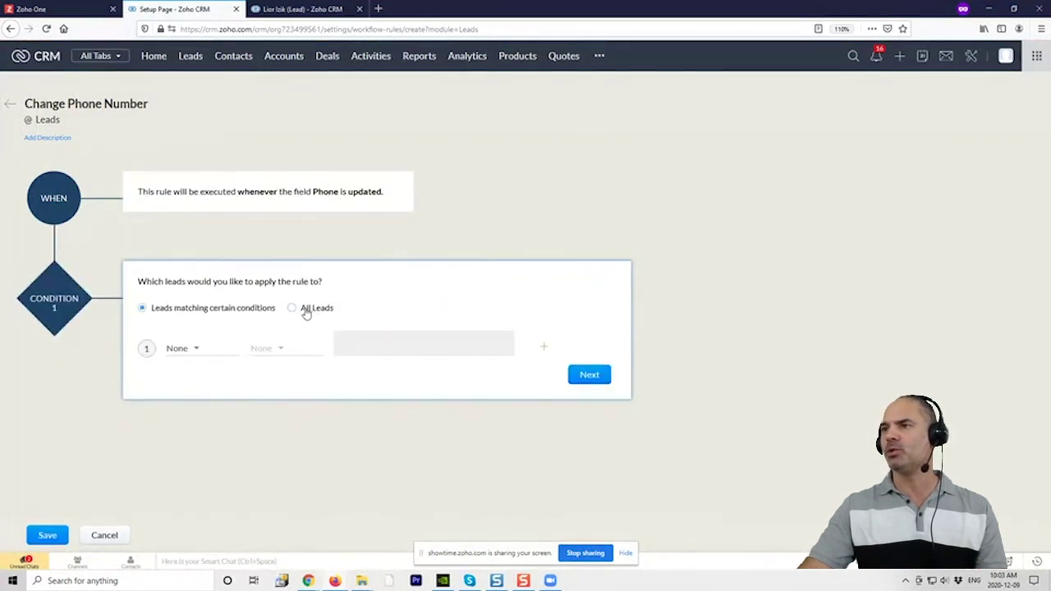
Limit the rule to leads matching the condition that Phone is not empty
click(306, 311)
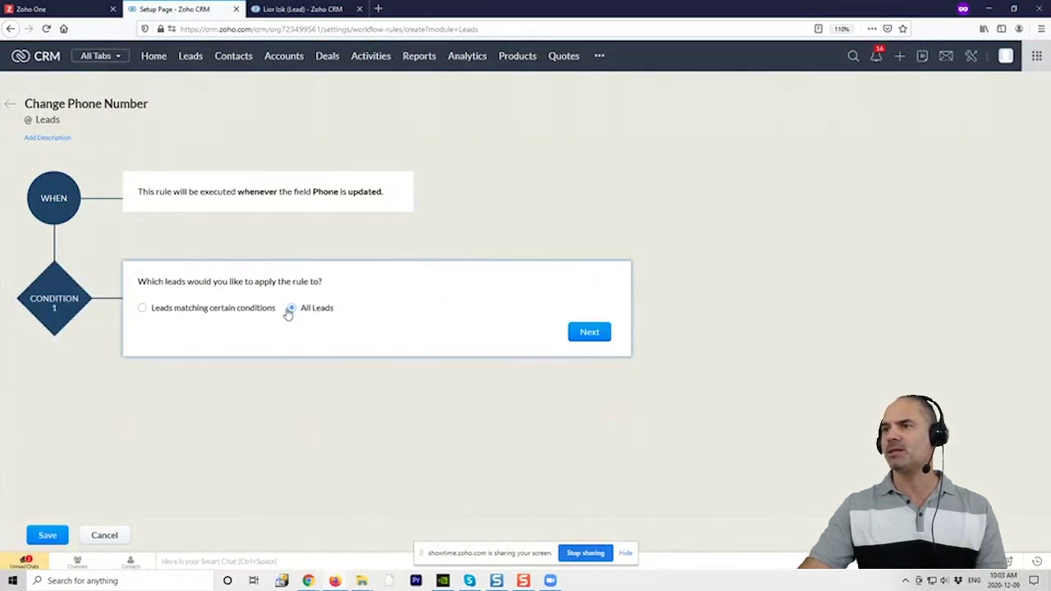
click(213, 312)
click(183, 348)
text(pho)
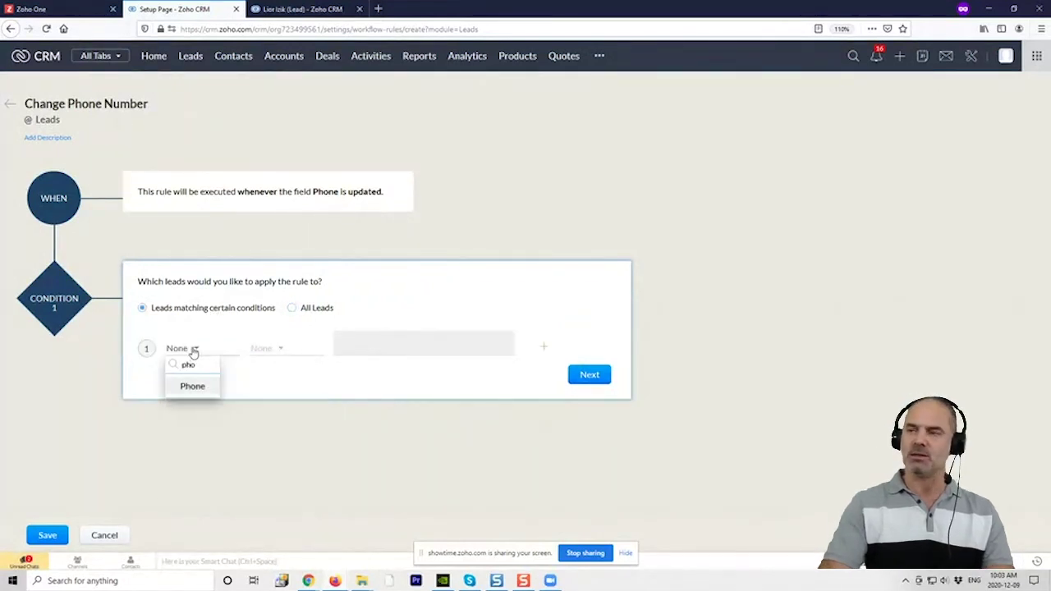
click(197, 387)
click(279, 349)
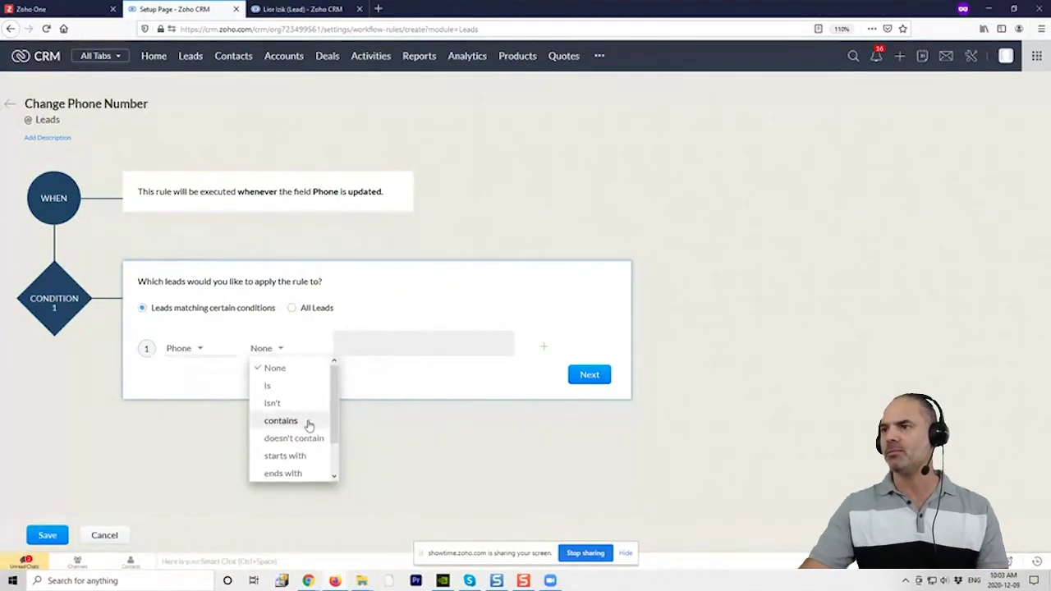
scroll(308, 447, down, 1)
click(304, 472)
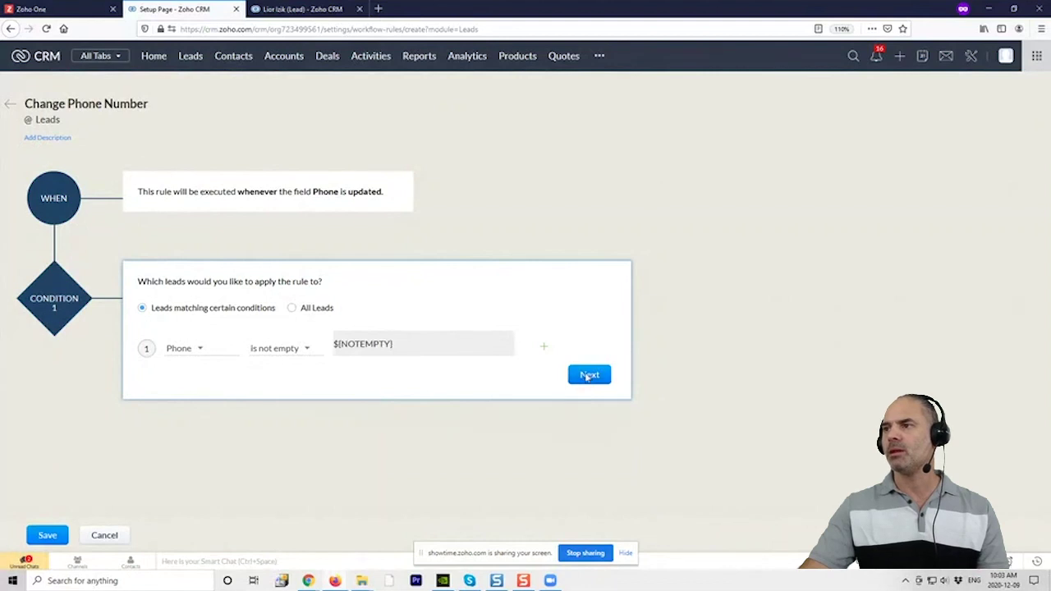
click(588, 375)
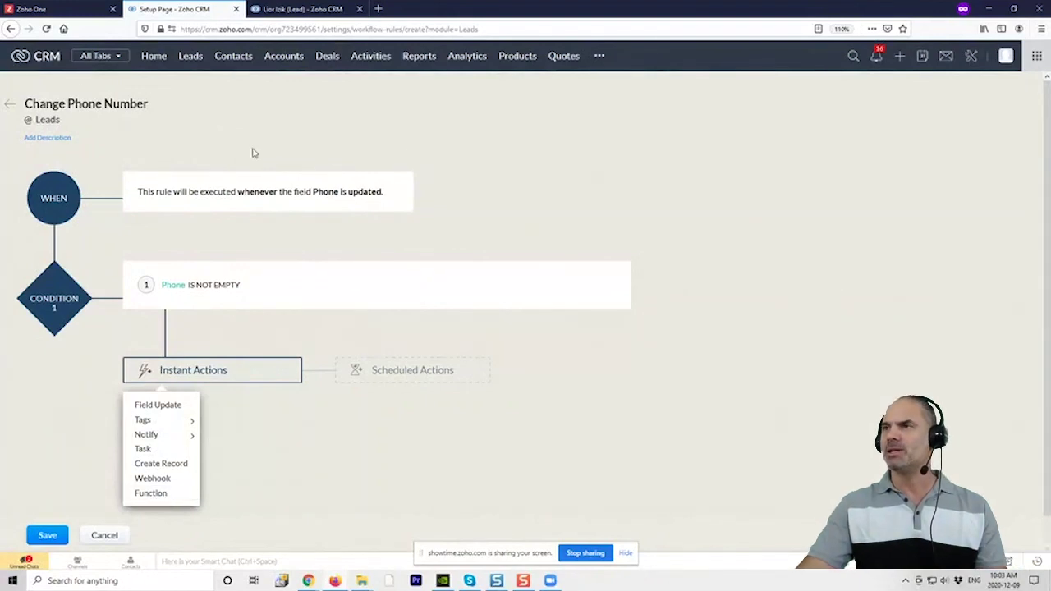
Leave the unsaved rule and open the CRM Setup overview page
click(268, 11)
click(181, 9)
click(971, 58)
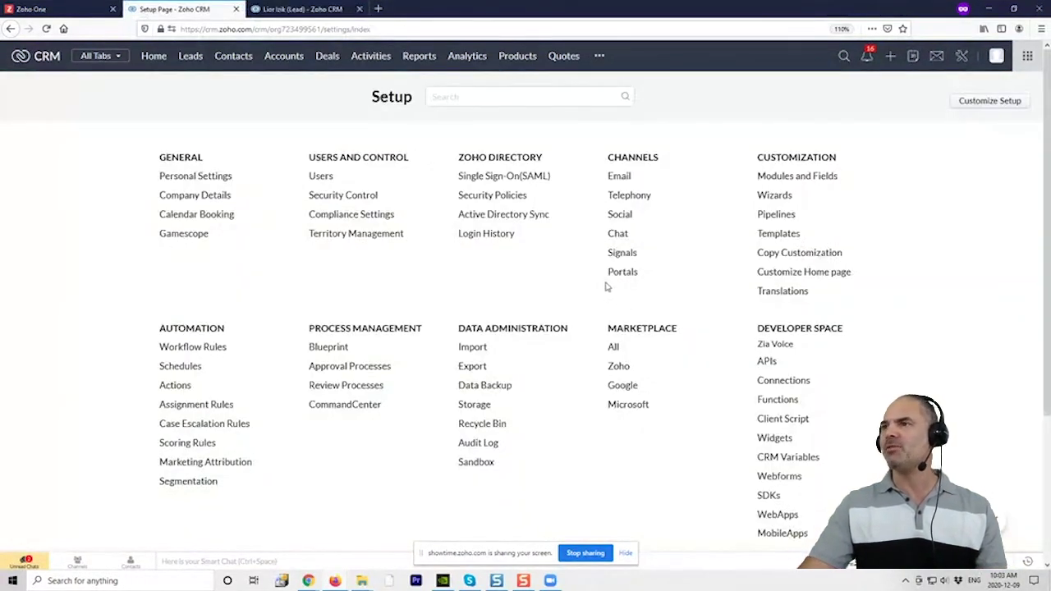
Return to the open lead record and examine its Lead Information and Followup Section, especially the date fields
click(303, 10)
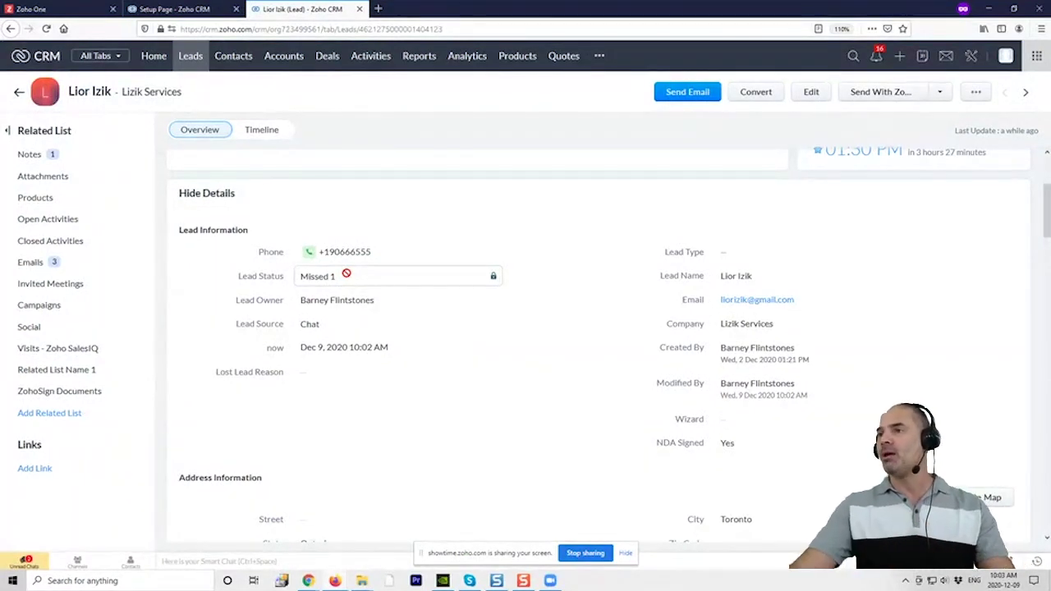
scroll(434, 336, down, 2)
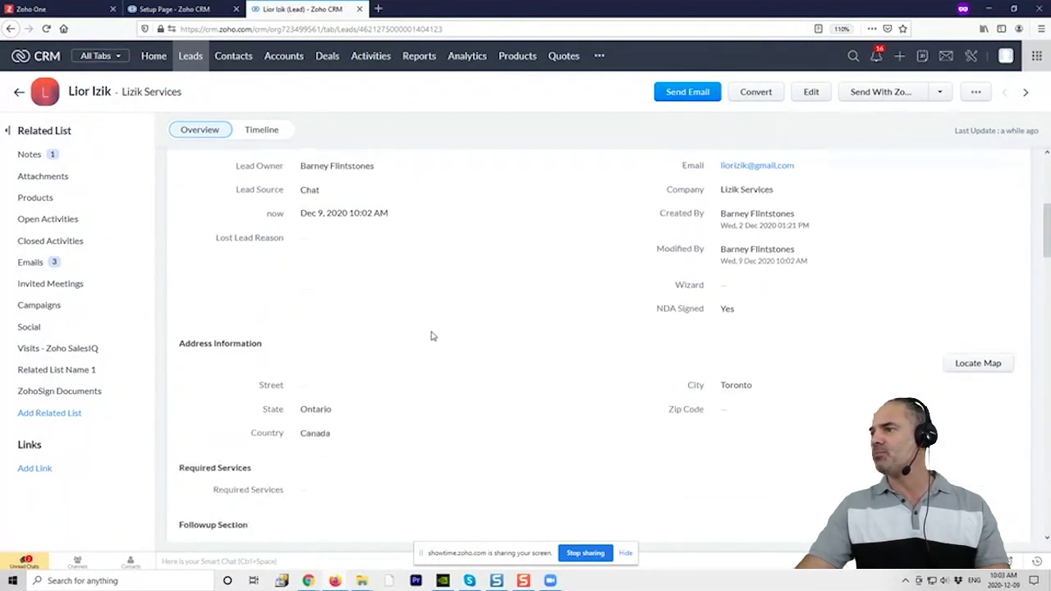
scroll(433, 336, down, 1)
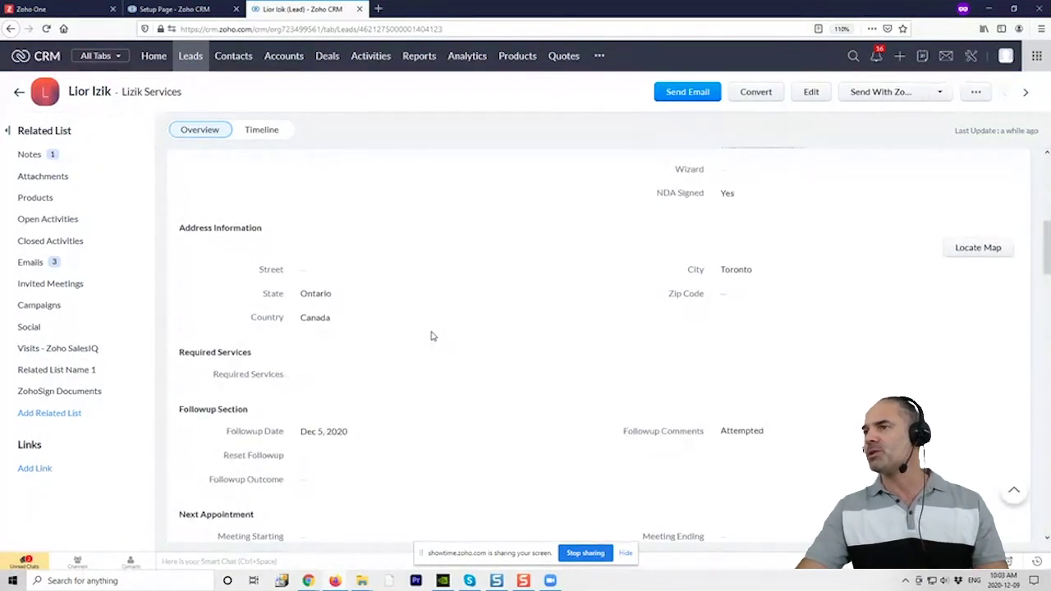
click(333, 433)
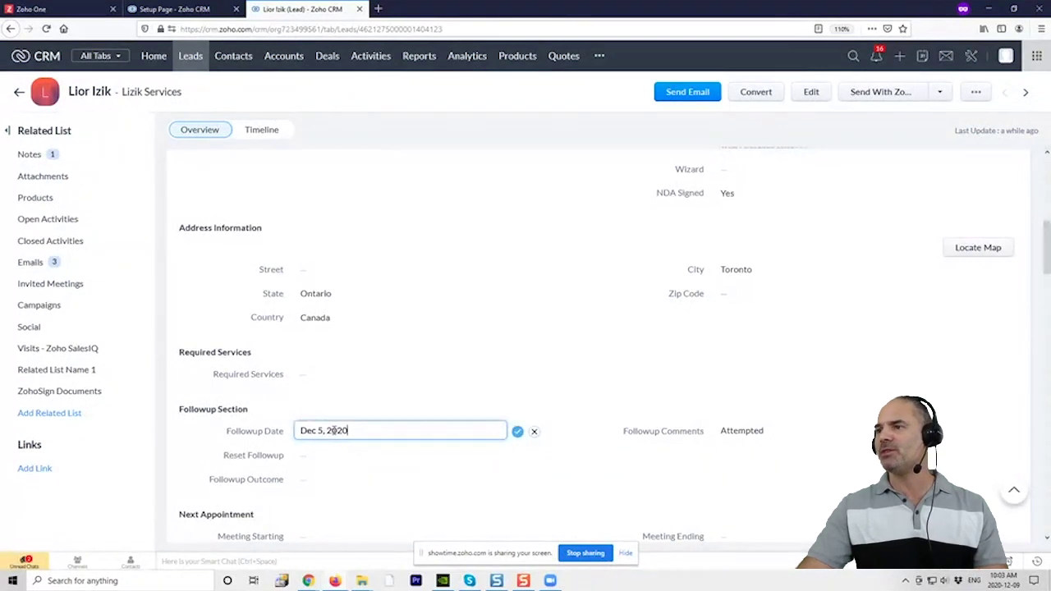
click(532, 431)
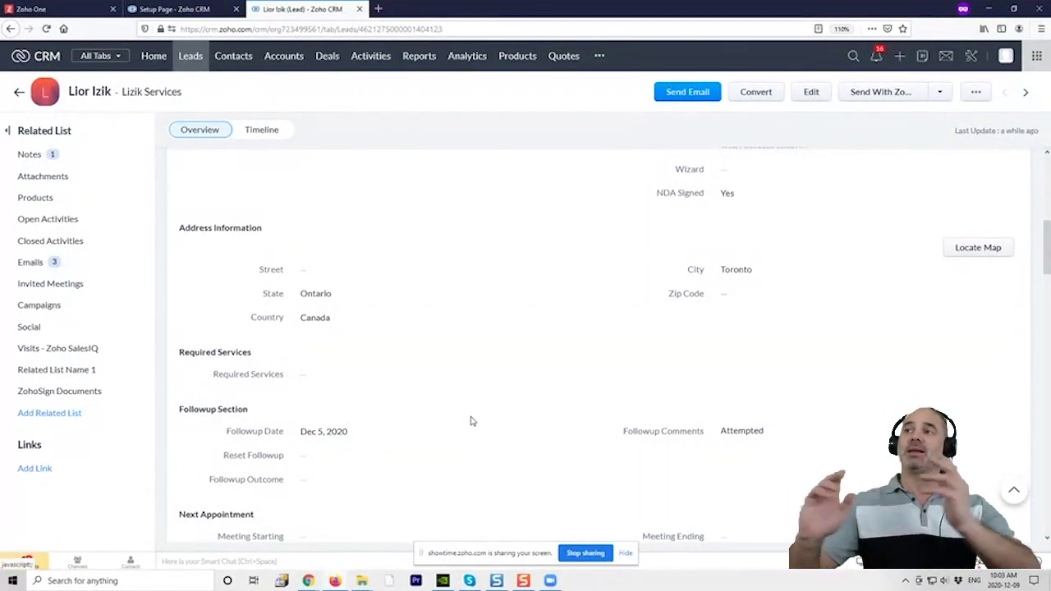
scroll(355, 353, up, 10)
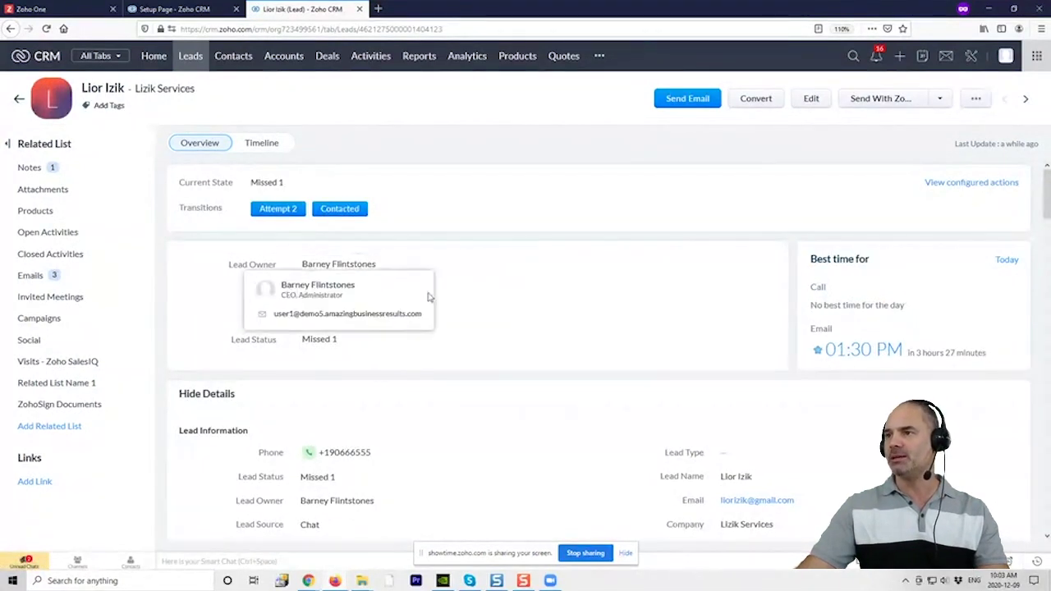
scroll(436, 309, down, 5)
scroll(438, 328, up, 4)
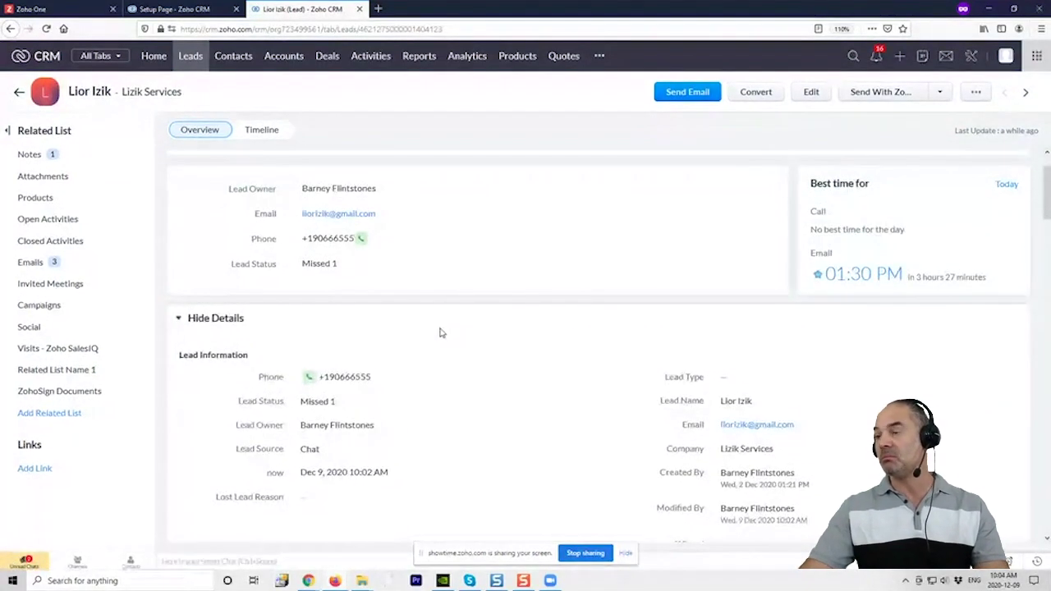
scroll(438, 330, down, 4)
scroll(440, 364, down, 2)
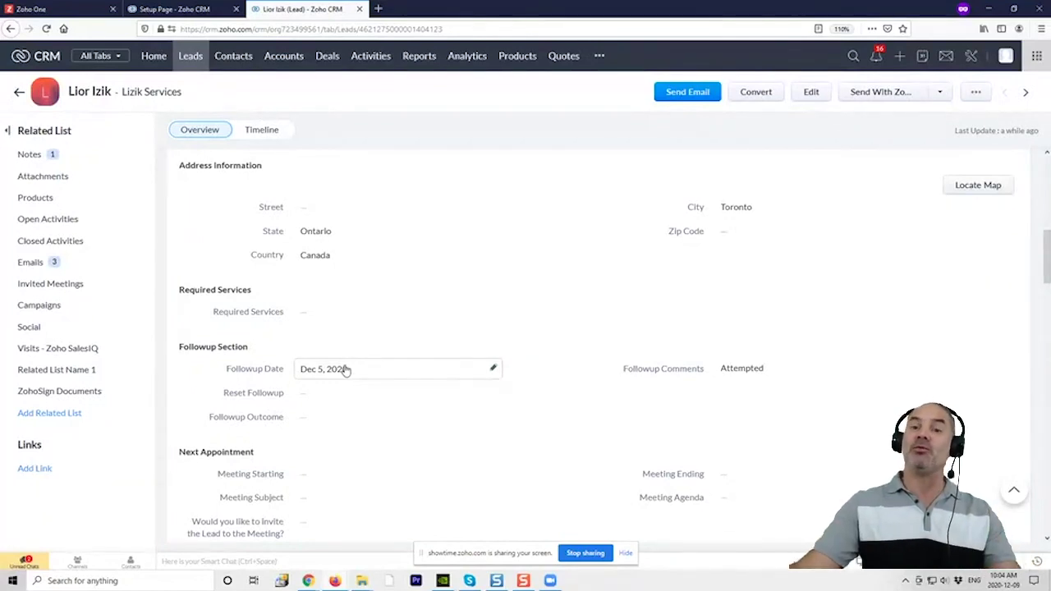
scroll(375, 367, up, 10)
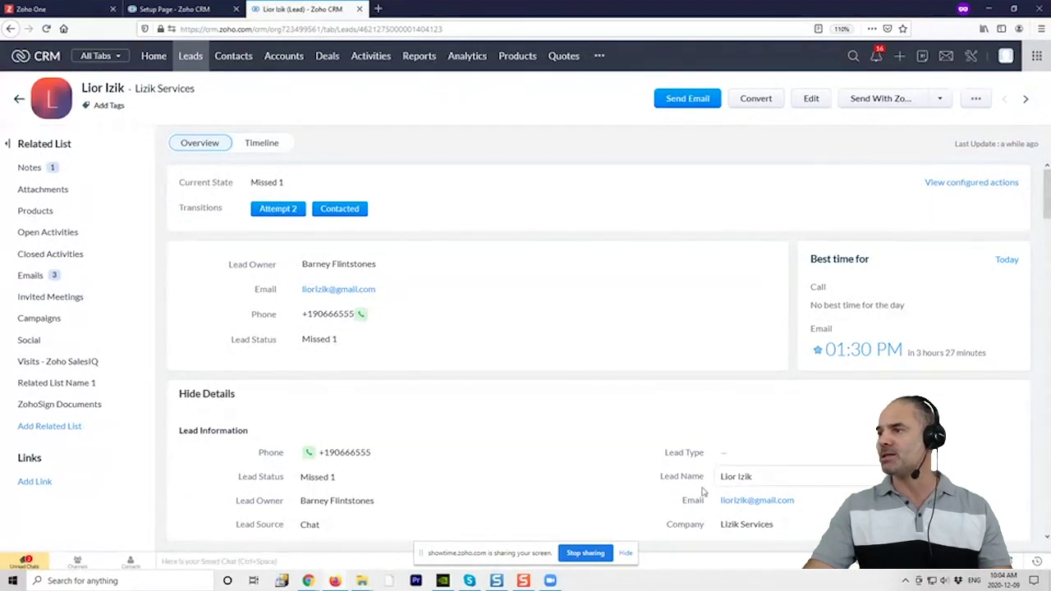
scroll(698, 486, down, 2)
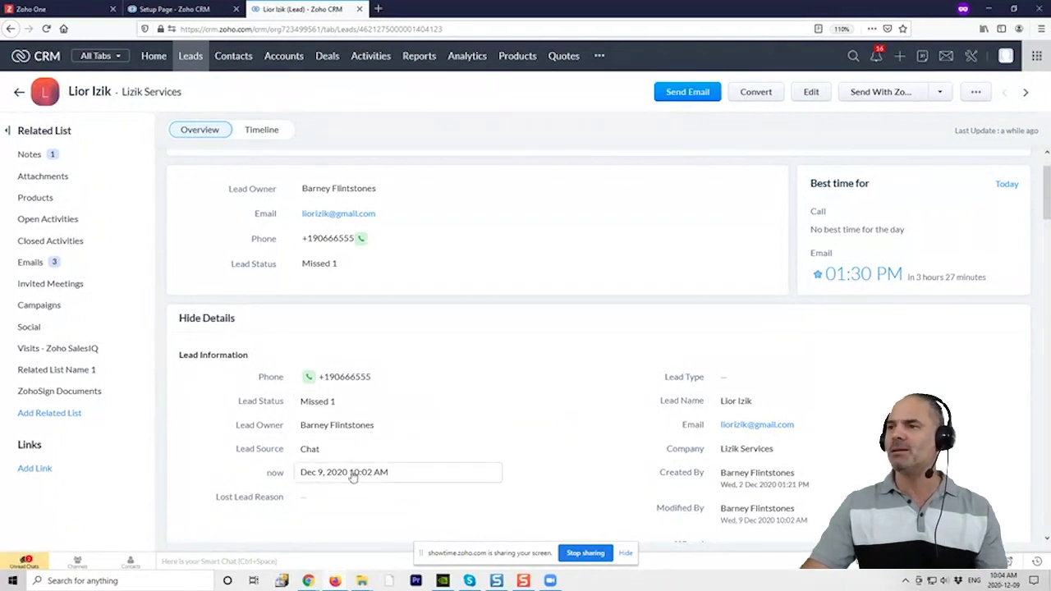
mouse_move(341, 419)
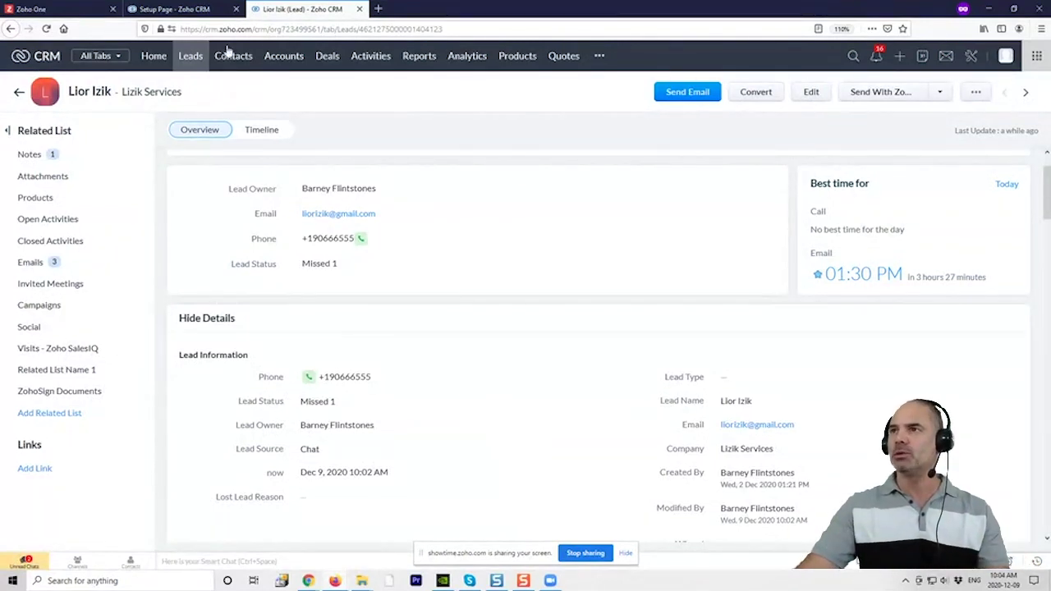
Return to CRM Setup and start a new automation schedule named "Change Birth Date"
click(182, 9)
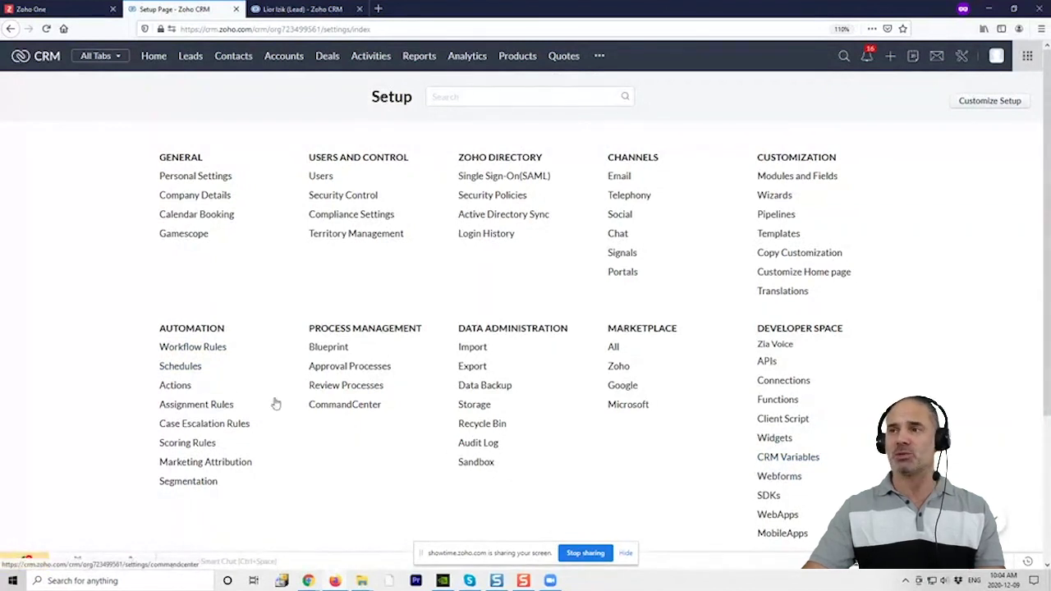
click(188, 367)
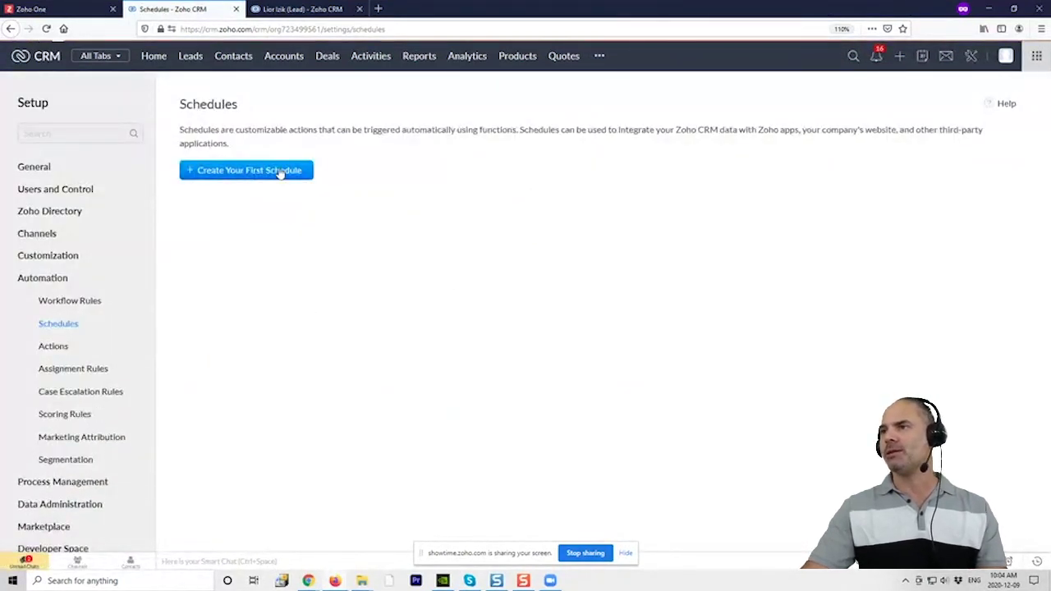
click(281, 171)
click(554, 148)
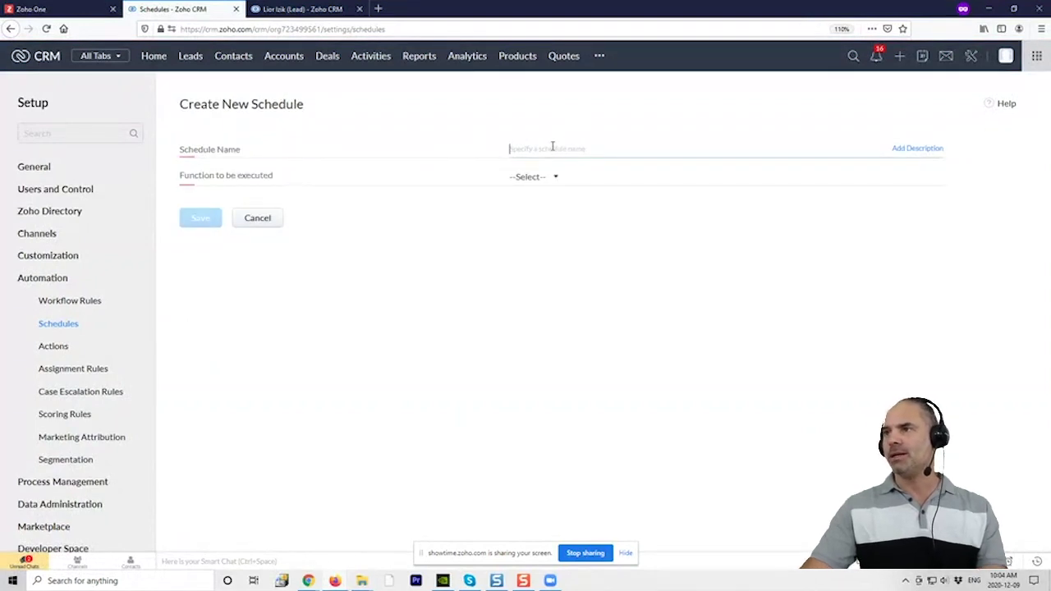
text(Change Birth Date)
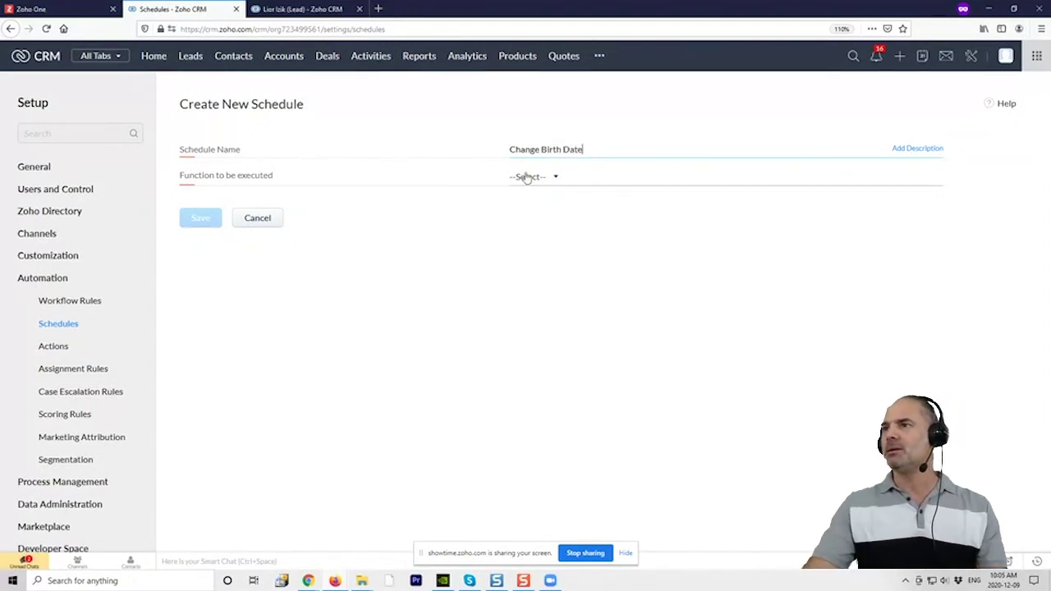
Check which existing functions are available for the schedule to execute
click(524, 177)
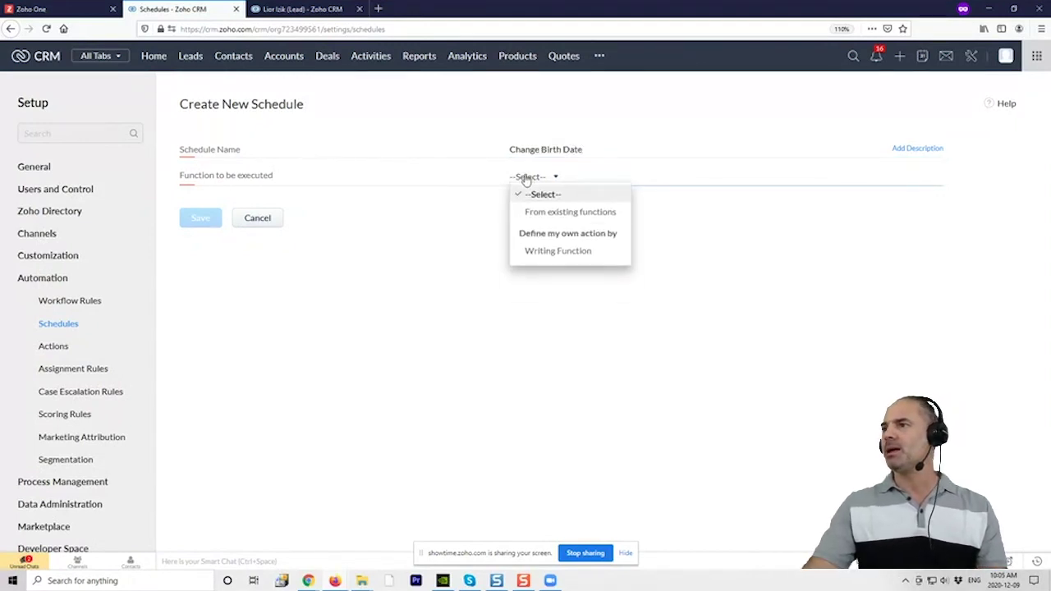
click(565, 215)
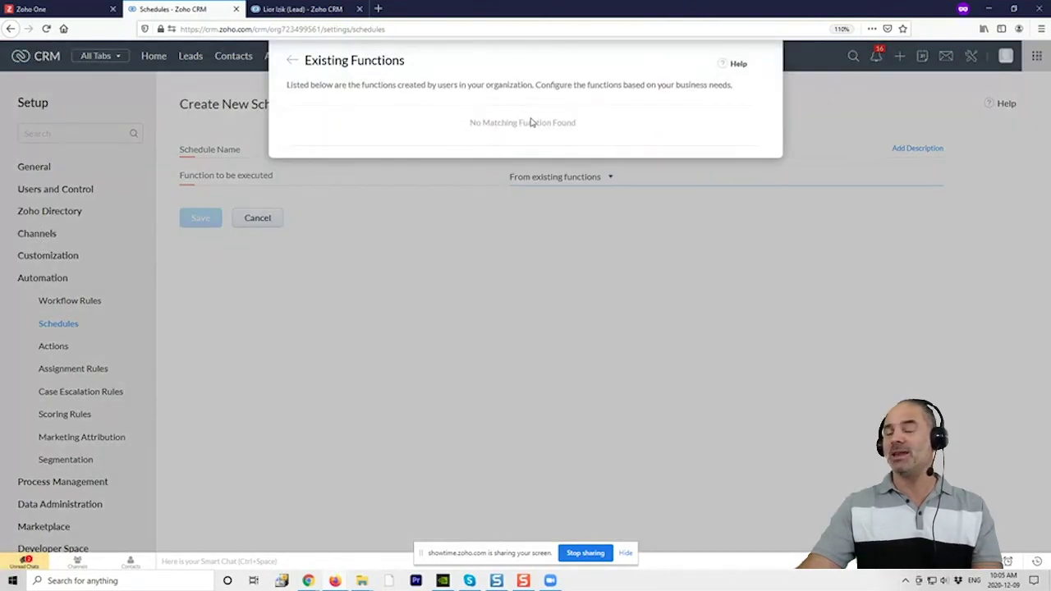
click(290, 61)
click(550, 179)
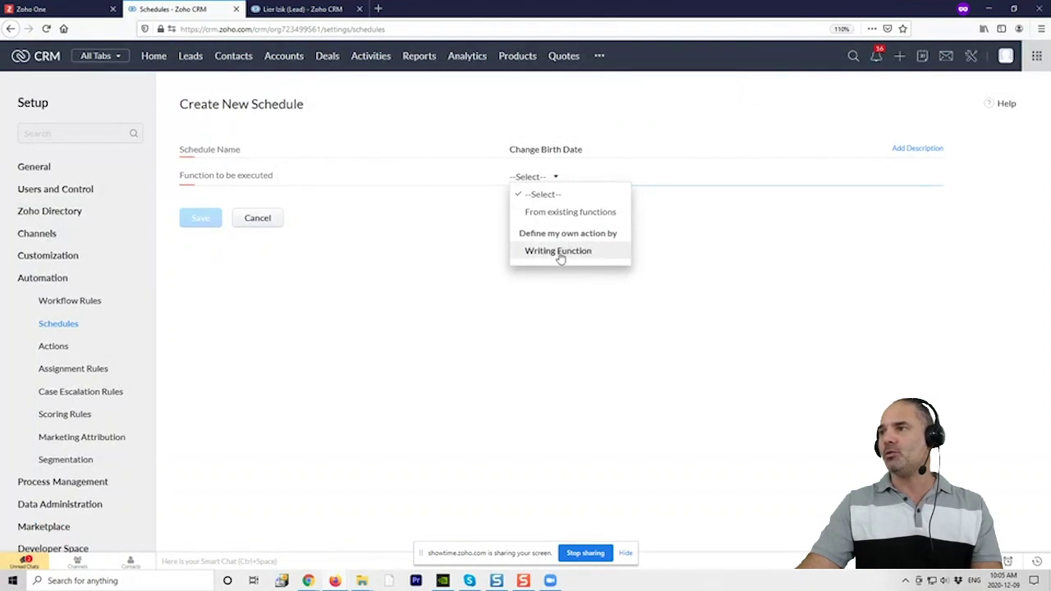
click(552, 252)
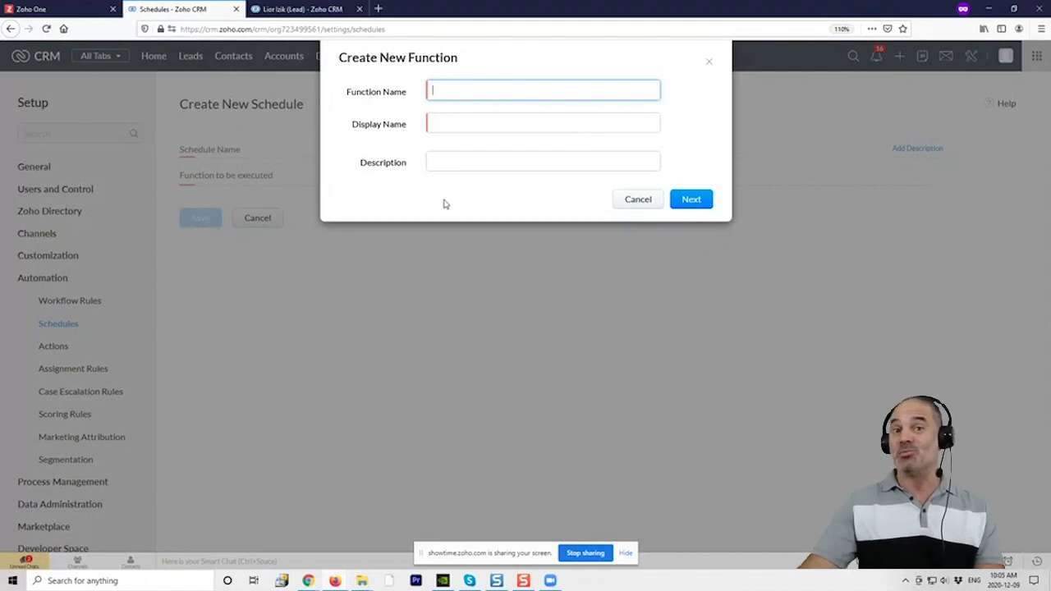
click(639, 200)
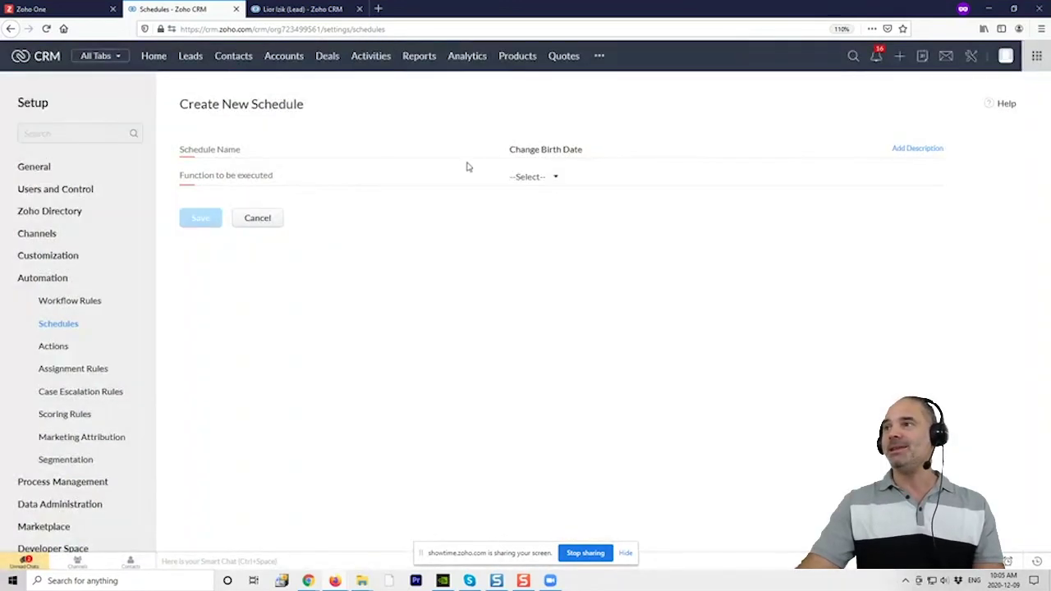
Create a new written function for the schedule, with both function name and display name set to "Test"
click(552, 175)
click(559, 253)
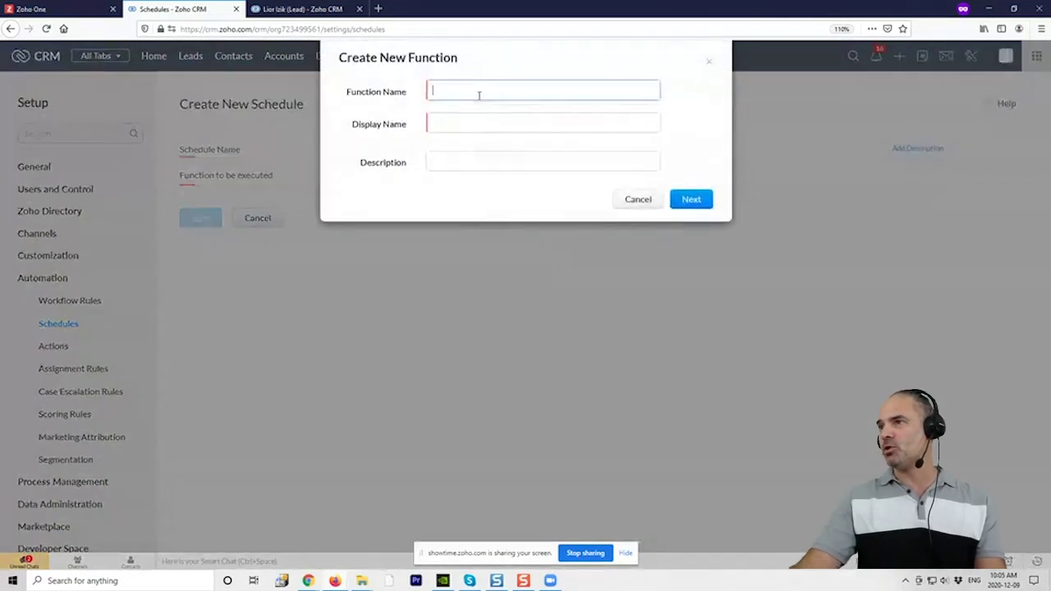
text(Test)
key(Tab)
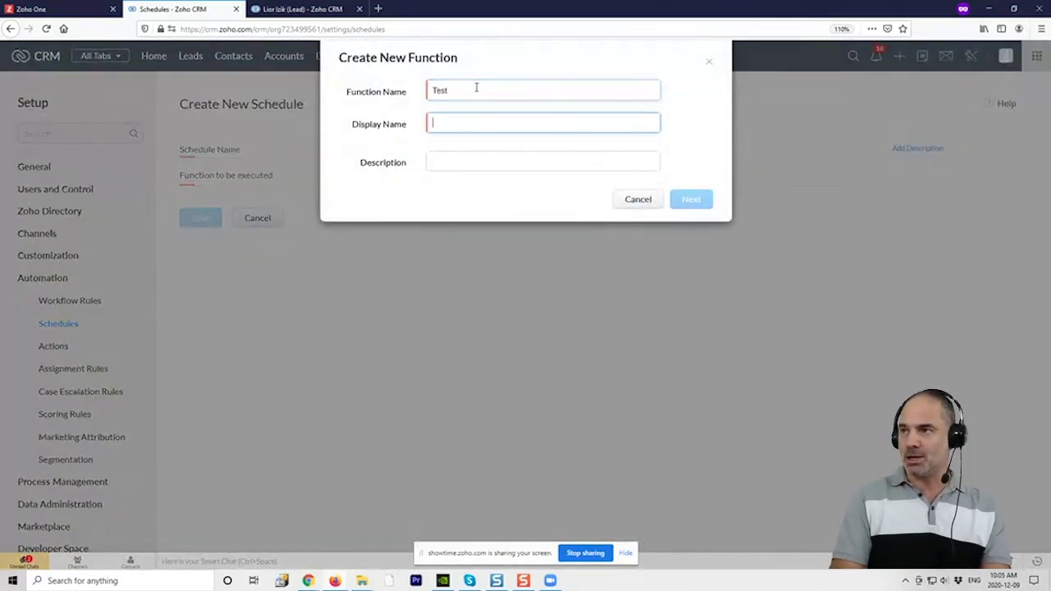
text(Test)
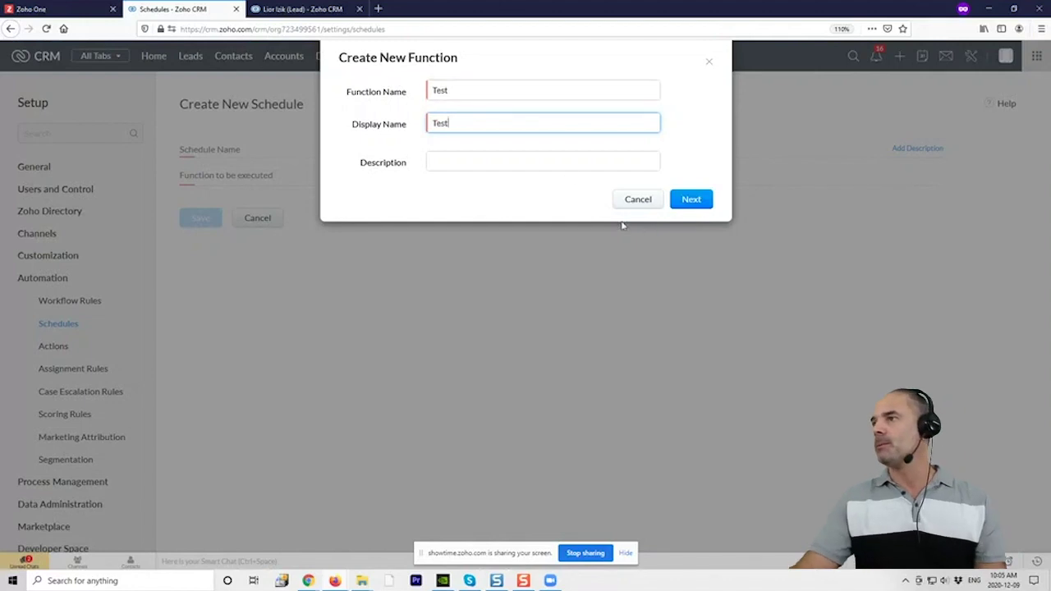
key(Return)
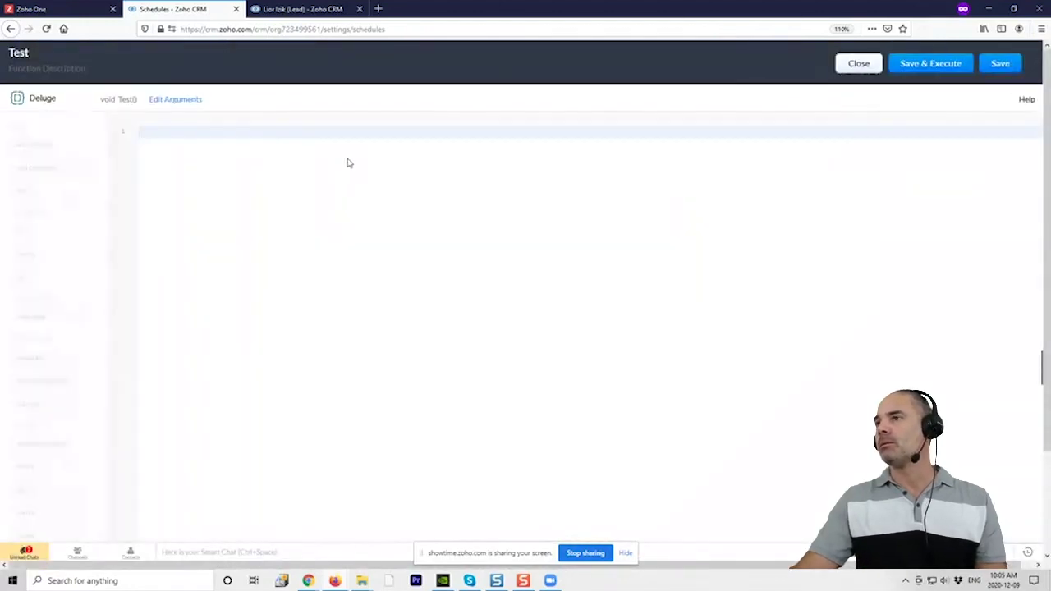
Write the Deluge statement info "hey"; in the Test function and save it
text(info )
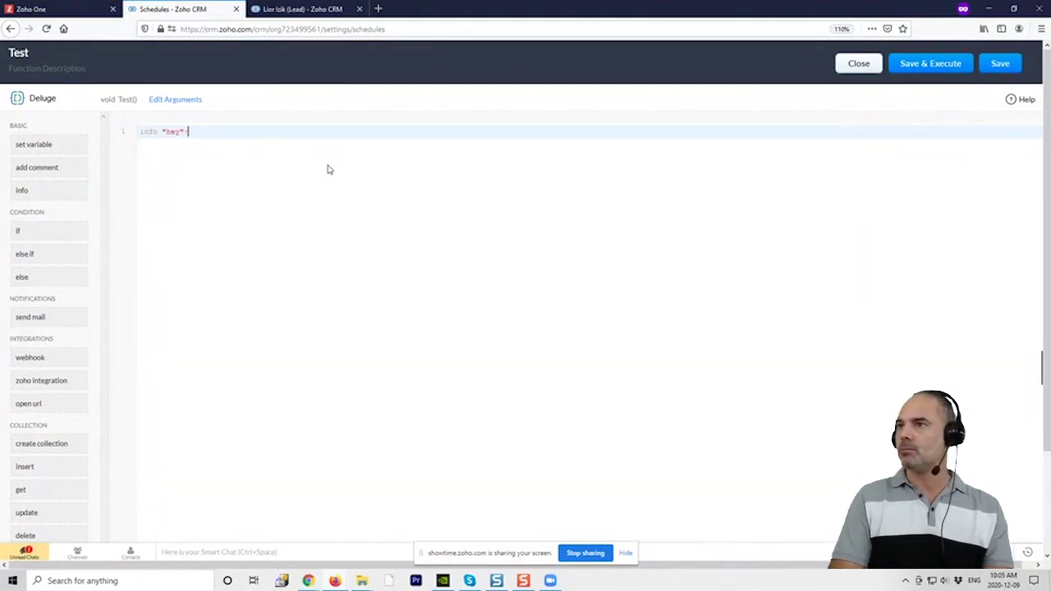
text("hey";)
click(999, 65)
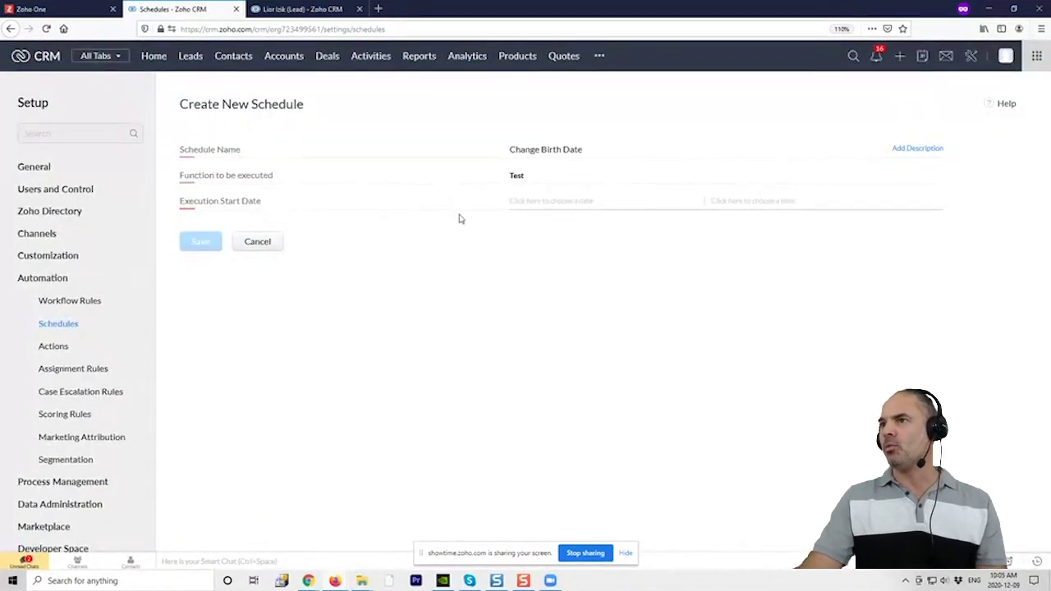
Set the schedule's execution start to Dec 9, 2020 at 10:00 AM
mouse_move(520, 179)
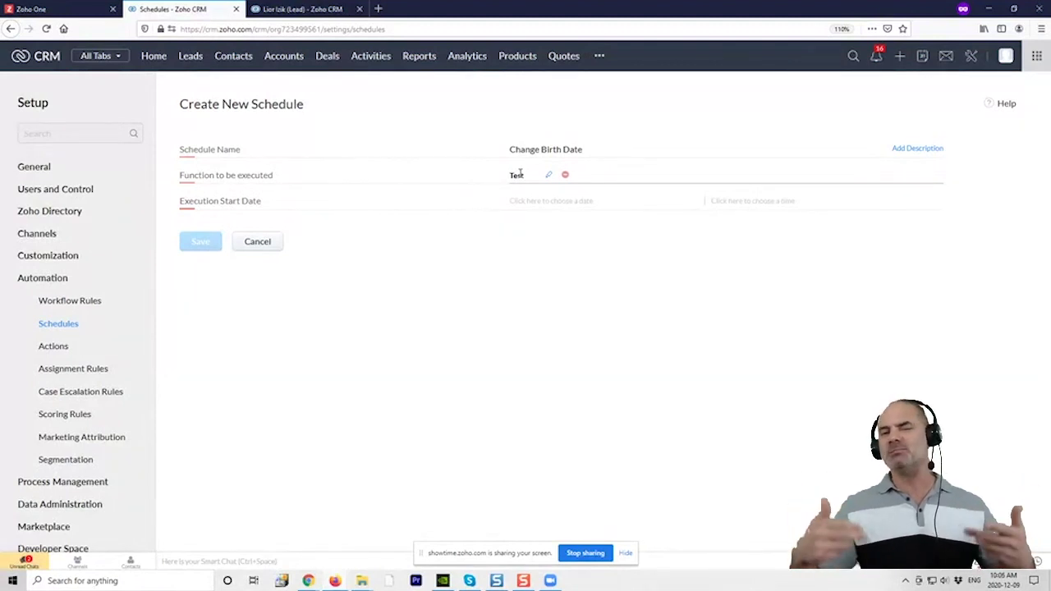
click(557, 201)
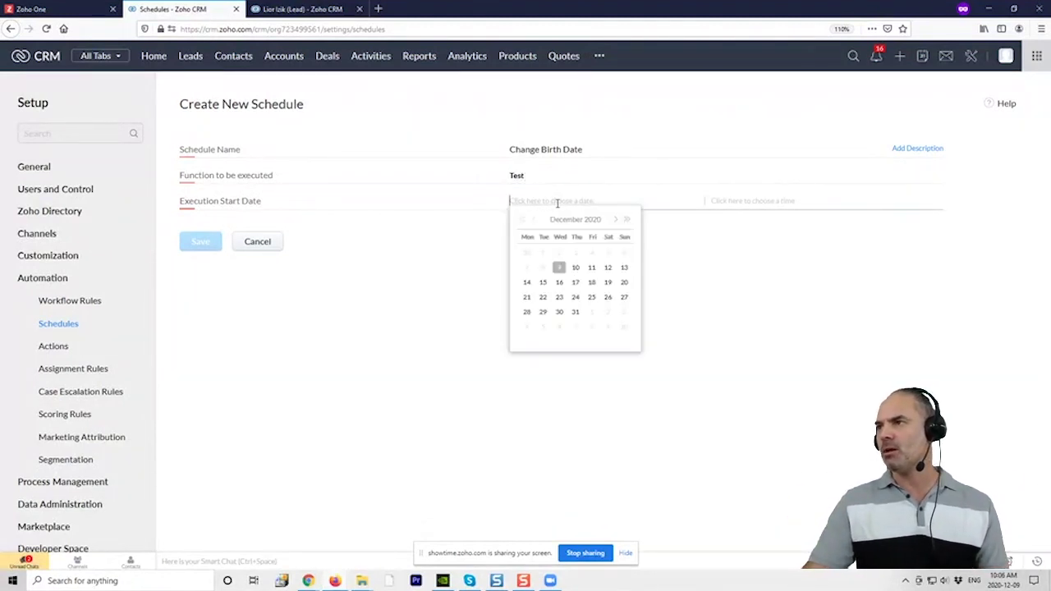
click(558, 268)
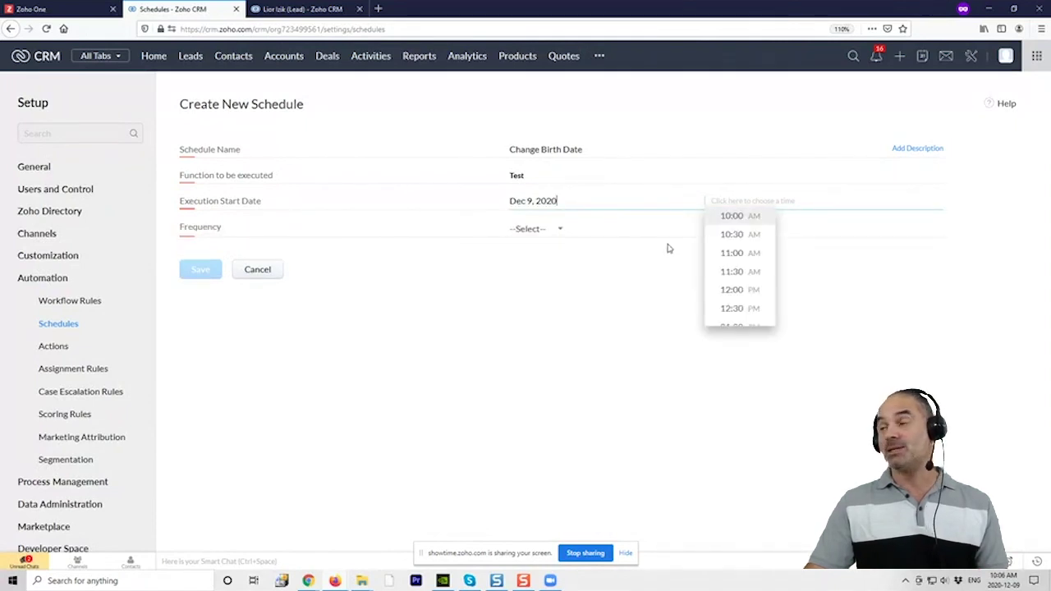
click(739, 217)
Review the frequency options offered for the schedule without choosing one
click(551, 228)
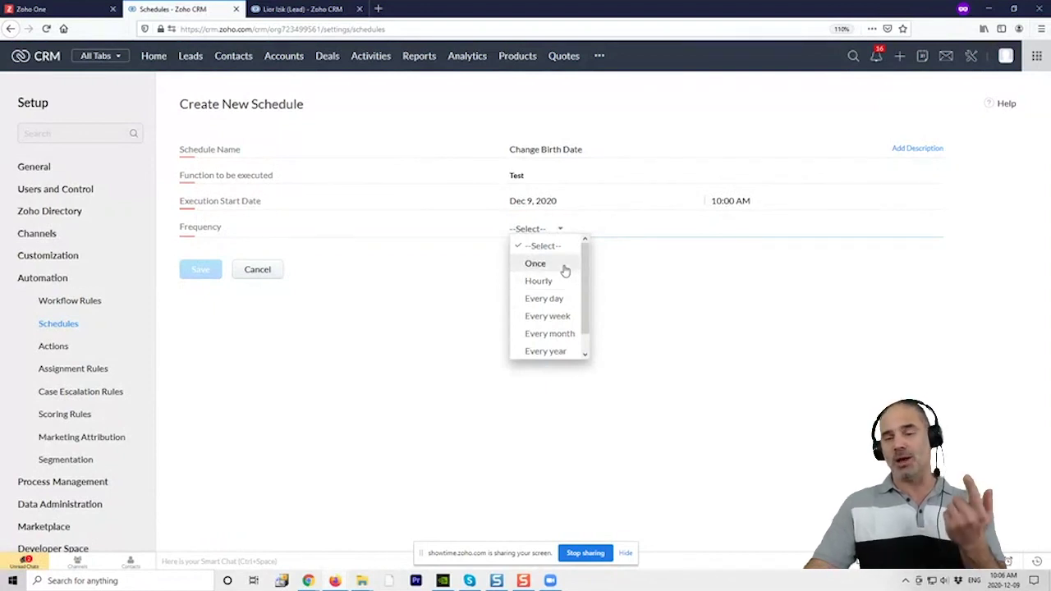
scroll(554, 281, down, 1)
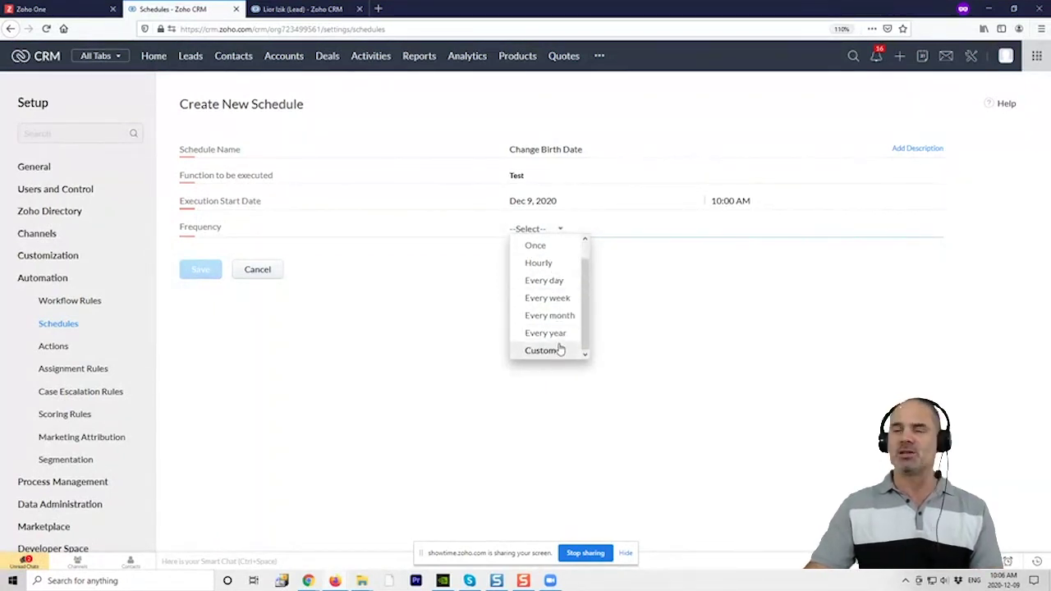
click(668, 308)
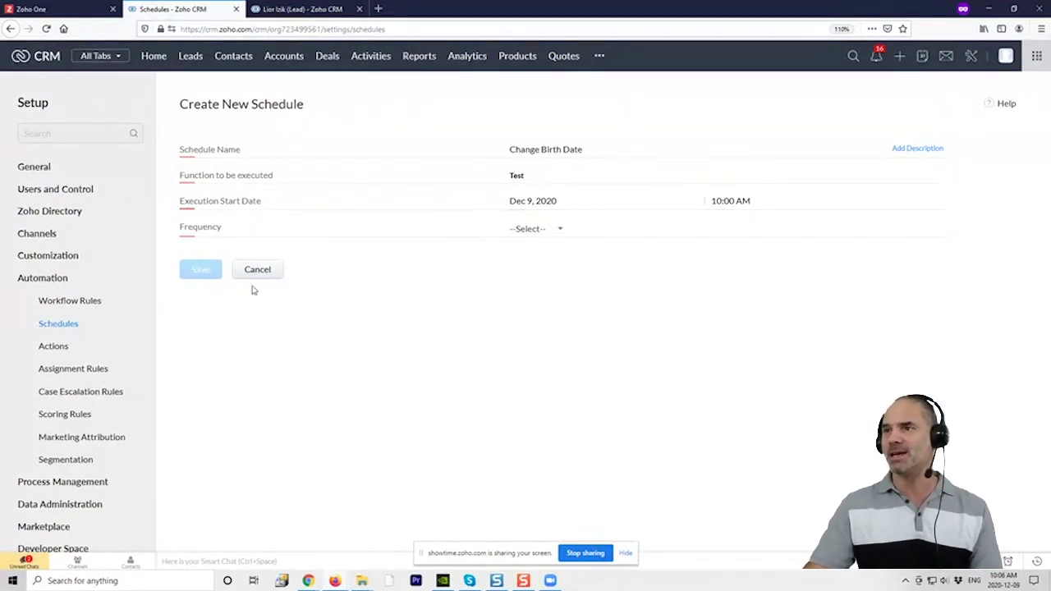
Leave the unsaved schedule and review the list of email notifications in the automation Actions
click(970, 56)
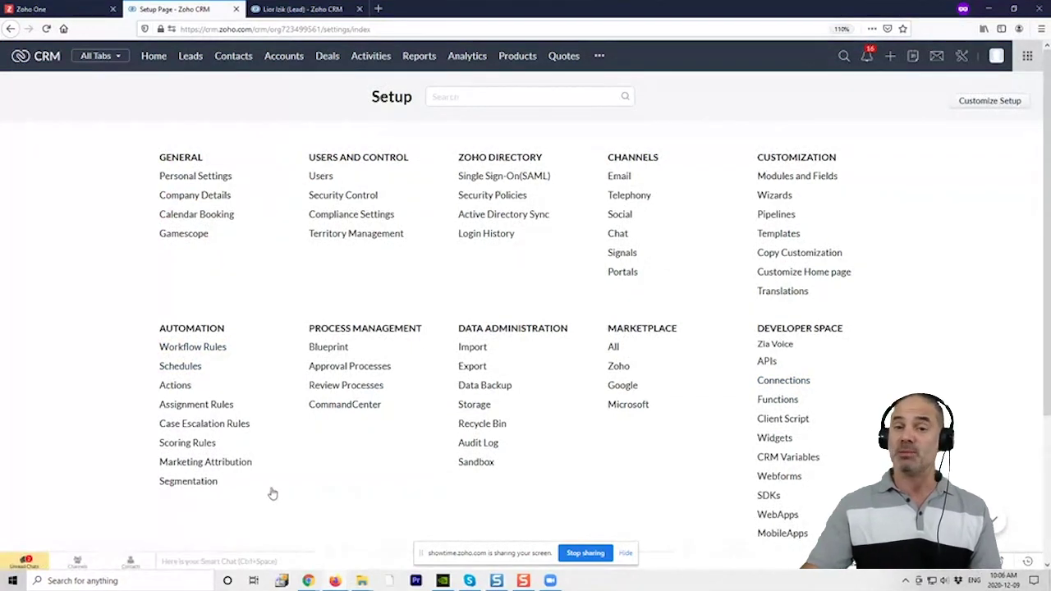
click(177, 387)
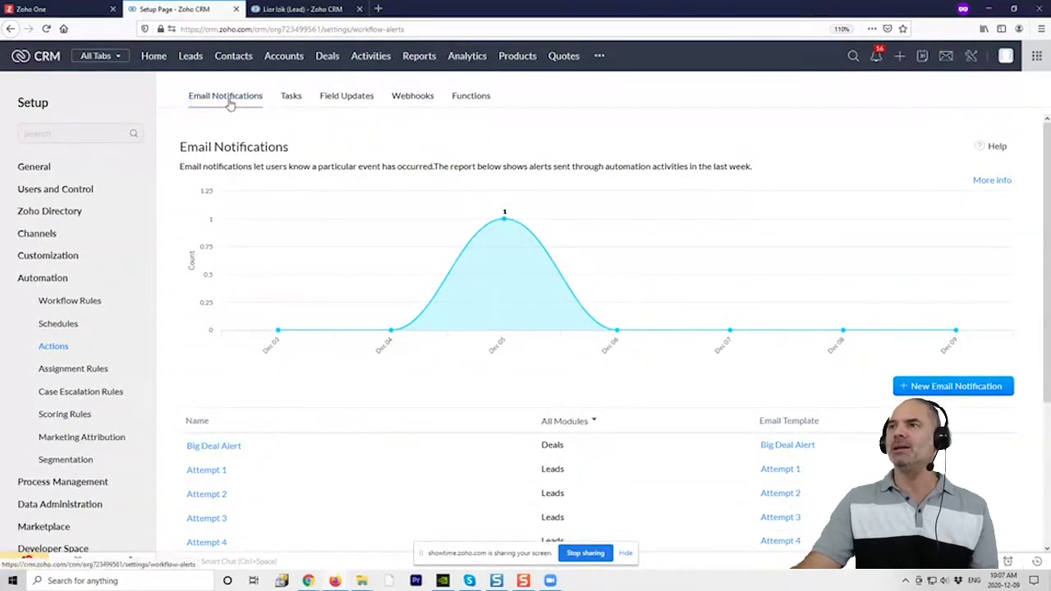
scroll(307, 244, down, 5)
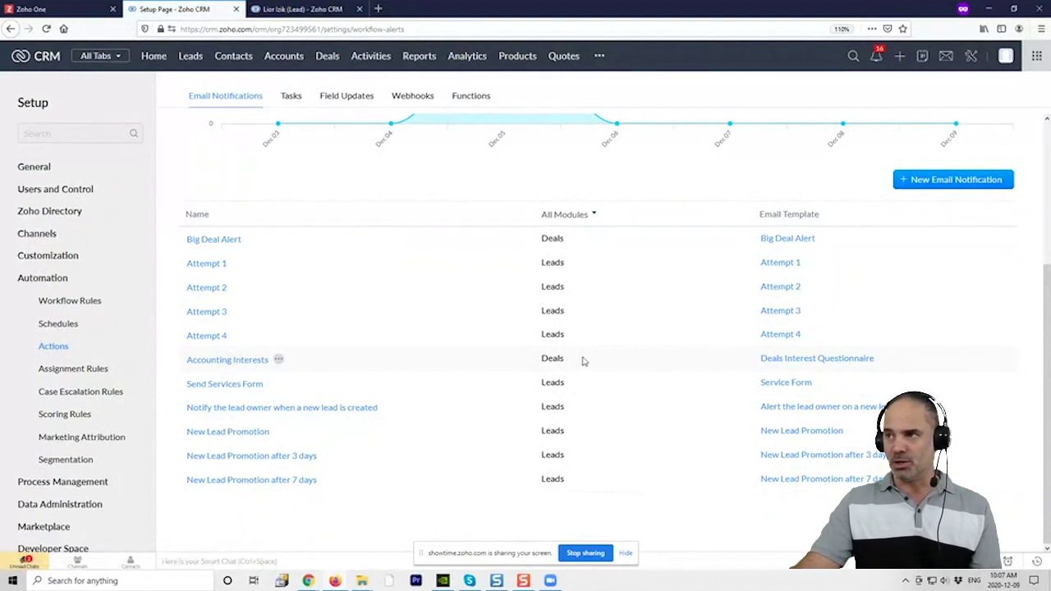
Review the automation Actions, going from email notifications through tasks, field updates and webhooks to the list of functions
drag(537, 361, 593, 362)
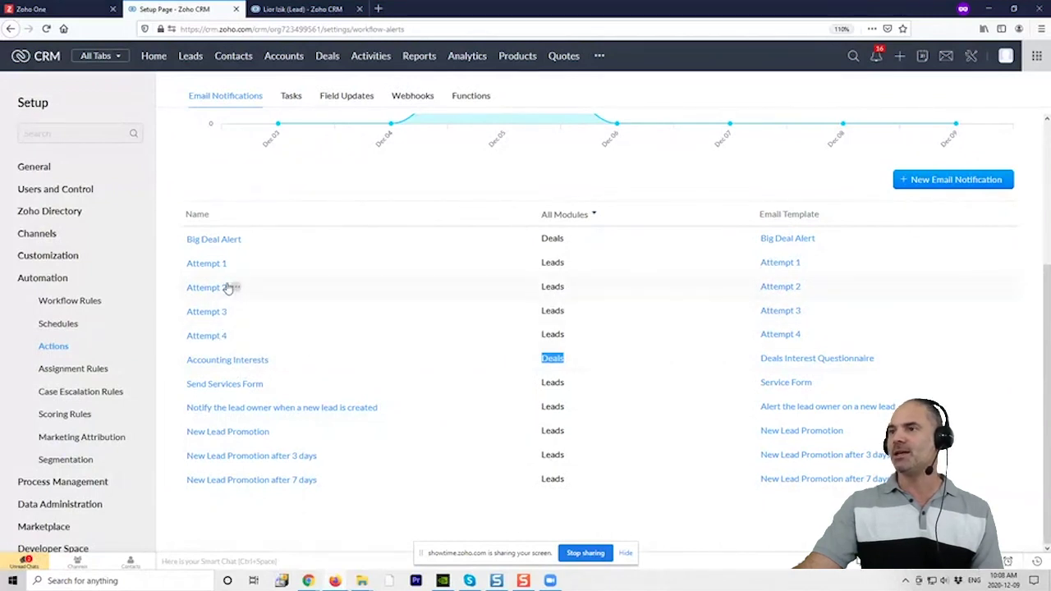
click(291, 97)
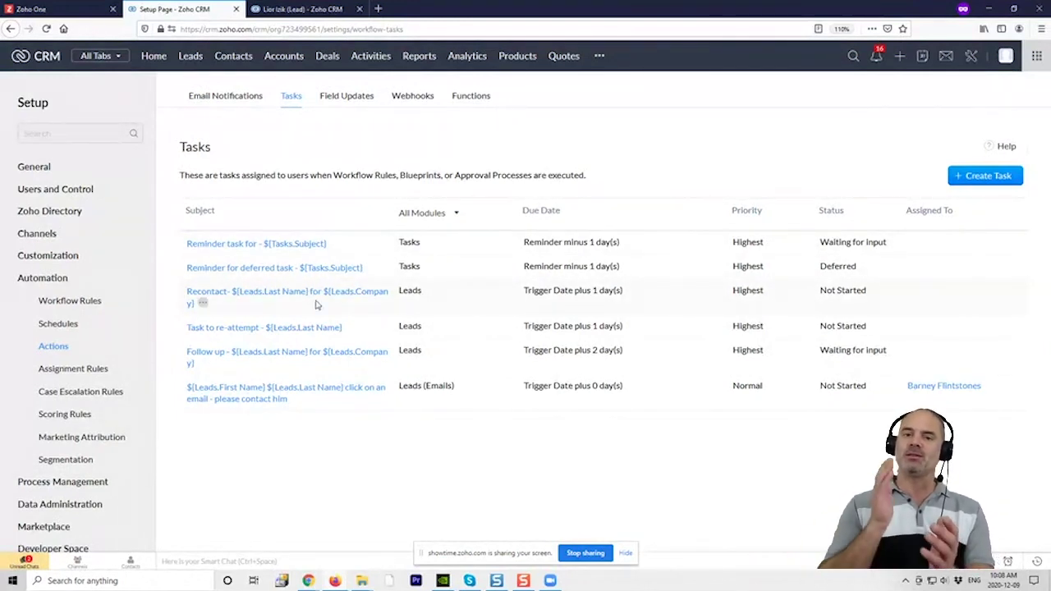
click(363, 104)
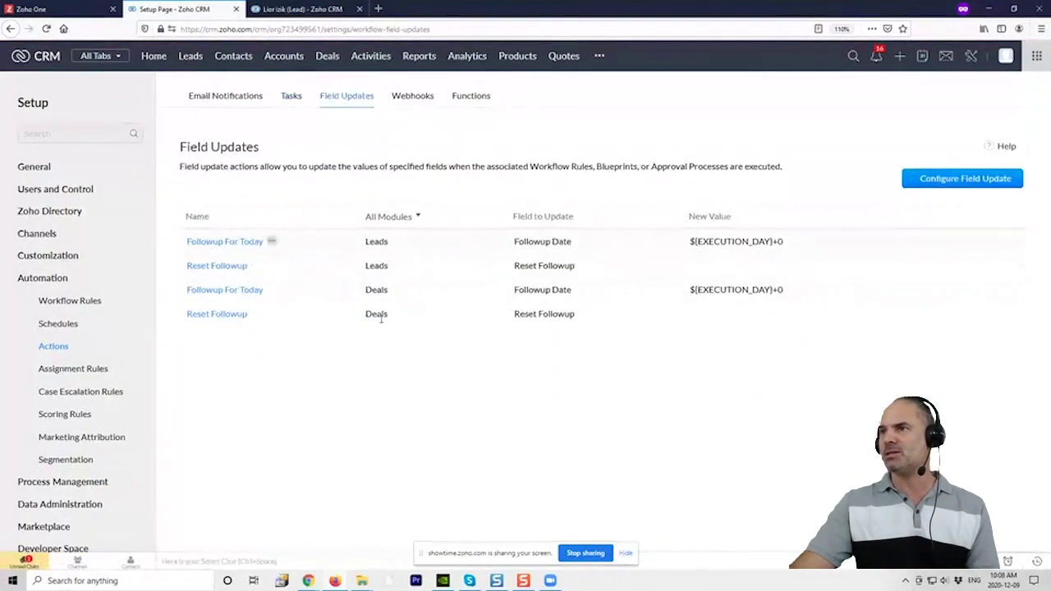
click(413, 97)
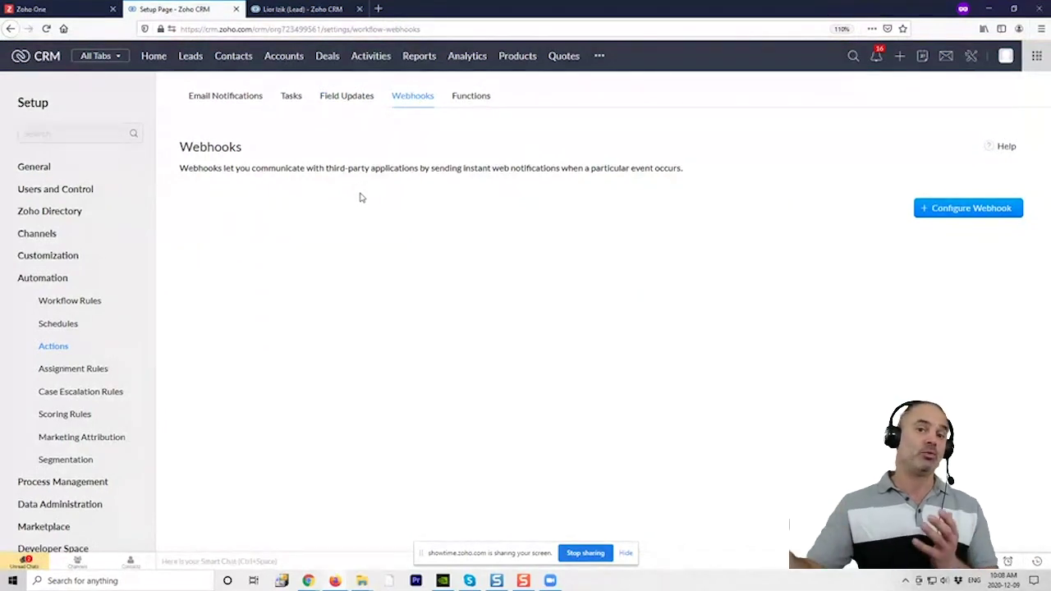
click(471, 96)
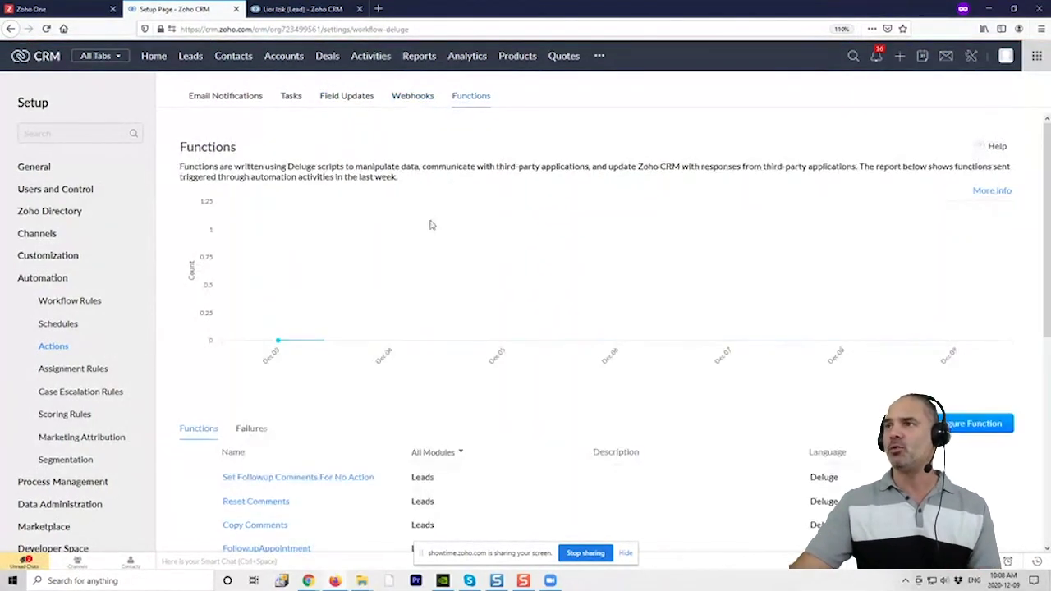
scroll(342, 429, down, 3)
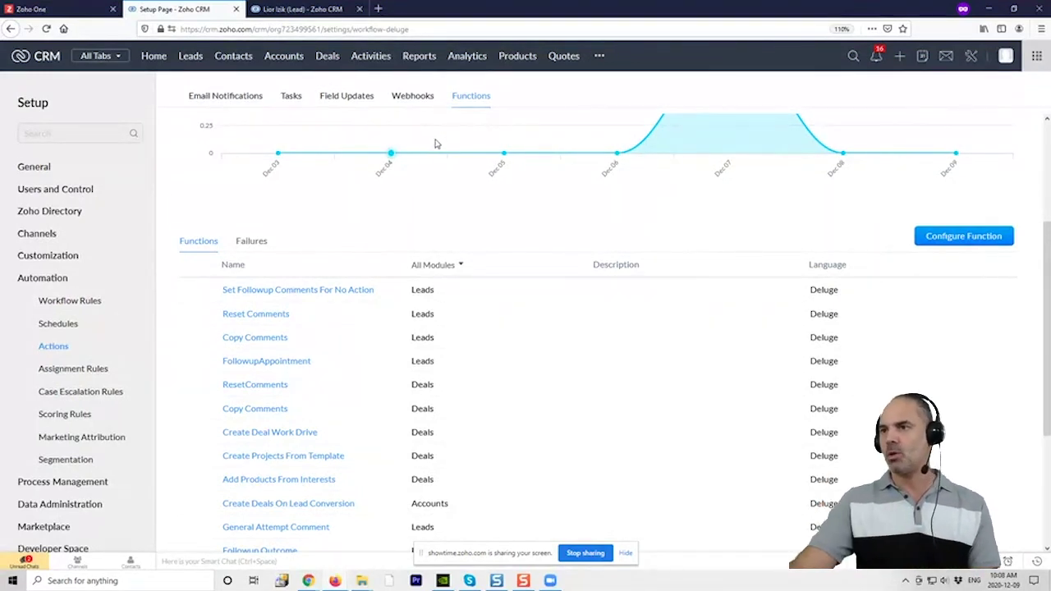
Create an assignment rule for the Leads module named "Assign Leads"
click(971, 56)
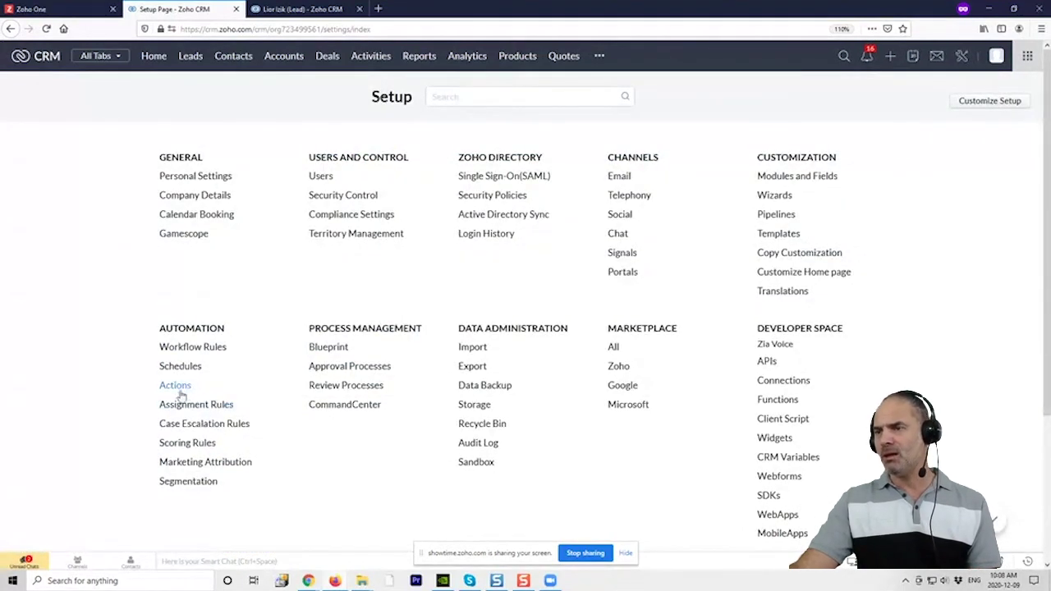
click(201, 409)
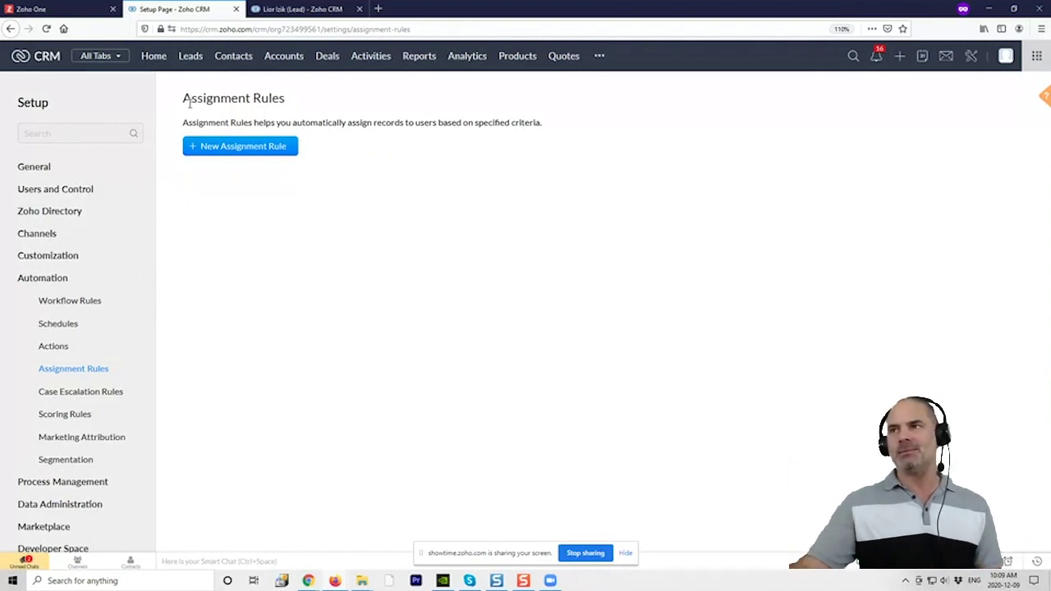
click(240, 146)
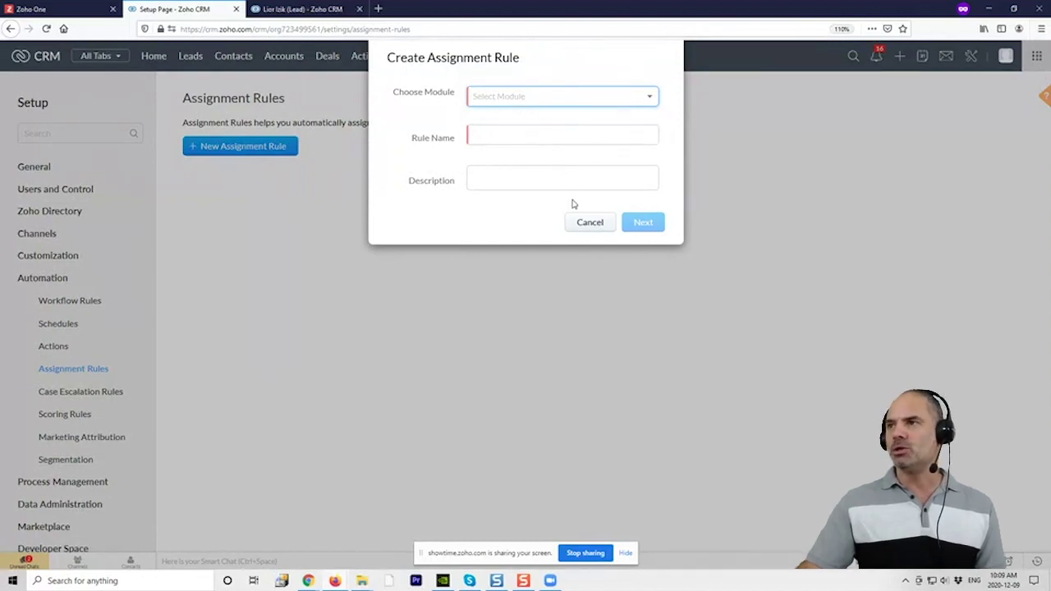
click(633, 99)
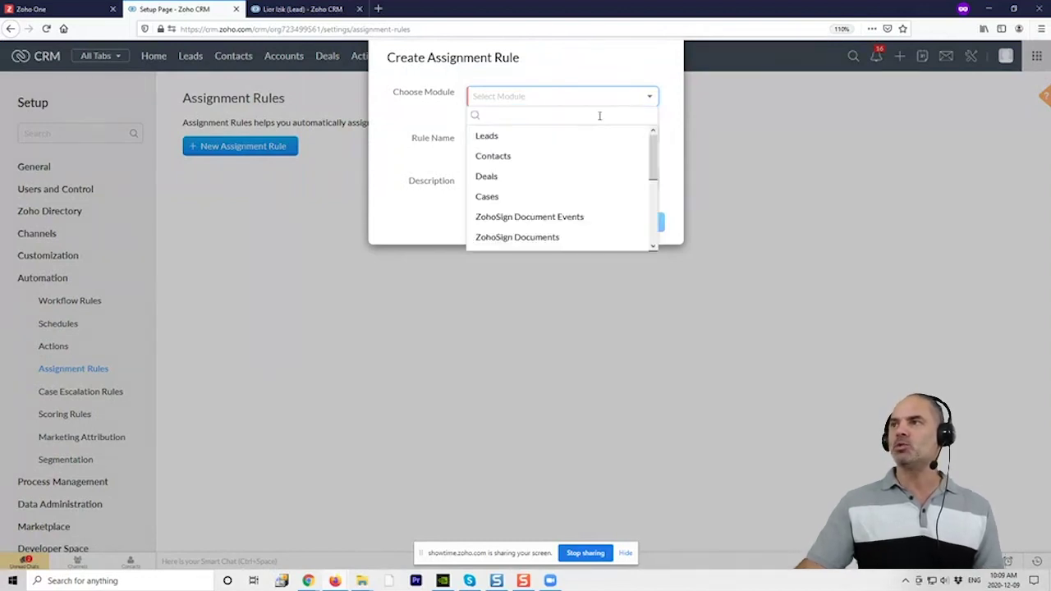
click(509, 139)
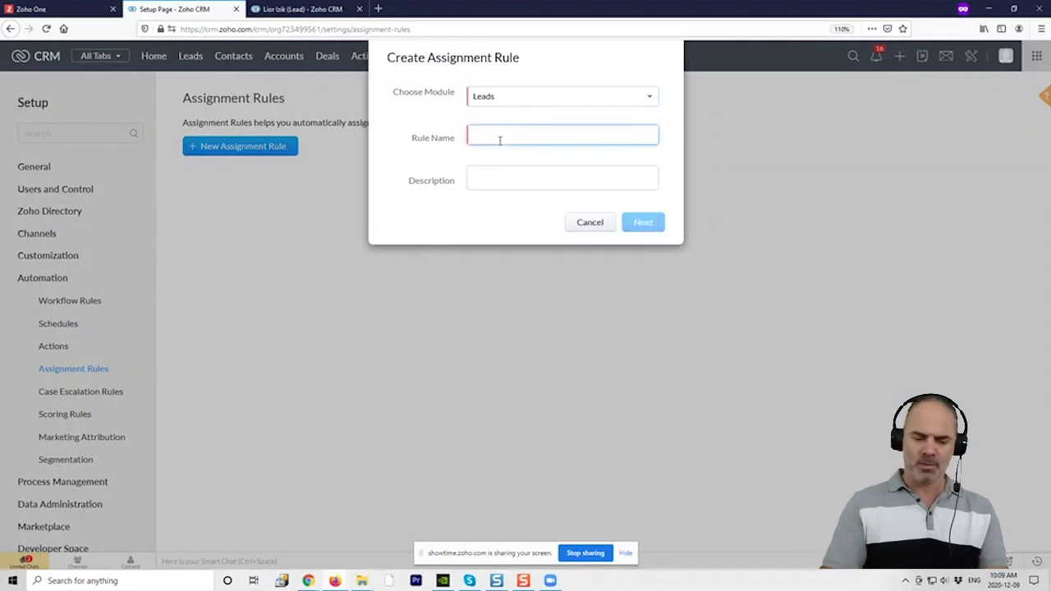
text(Assign Leads)
click(643, 225)
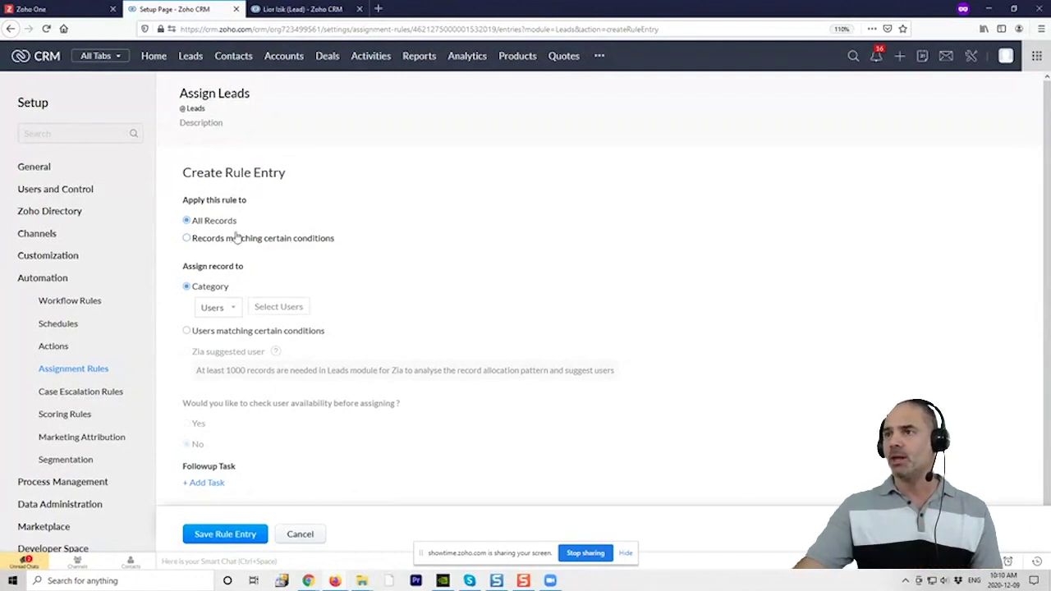
Restrict the rule entry to records matching the condition Country is Canada
click(220, 245)
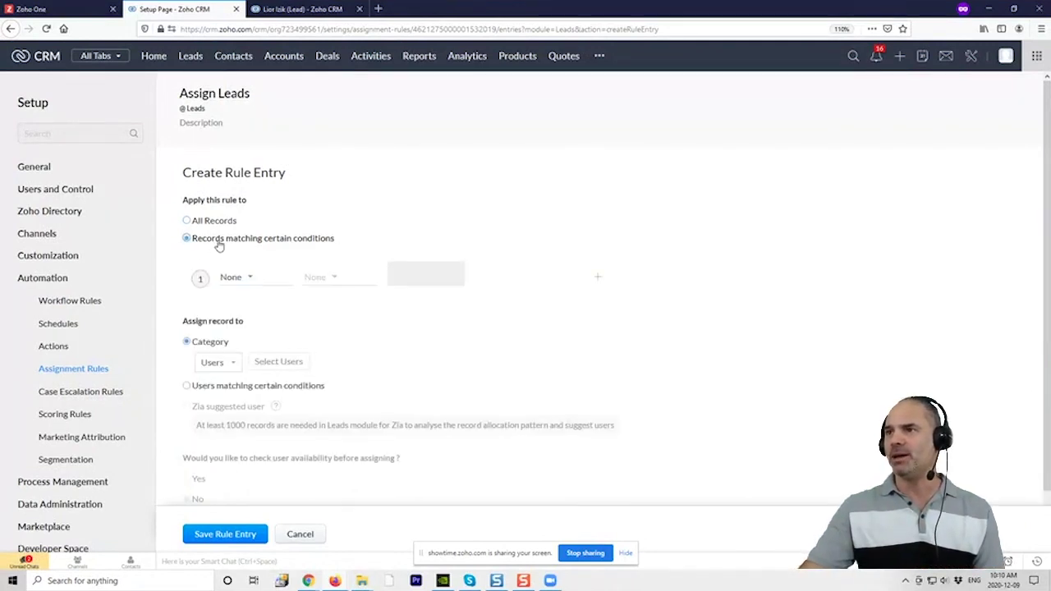
click(240, 277)
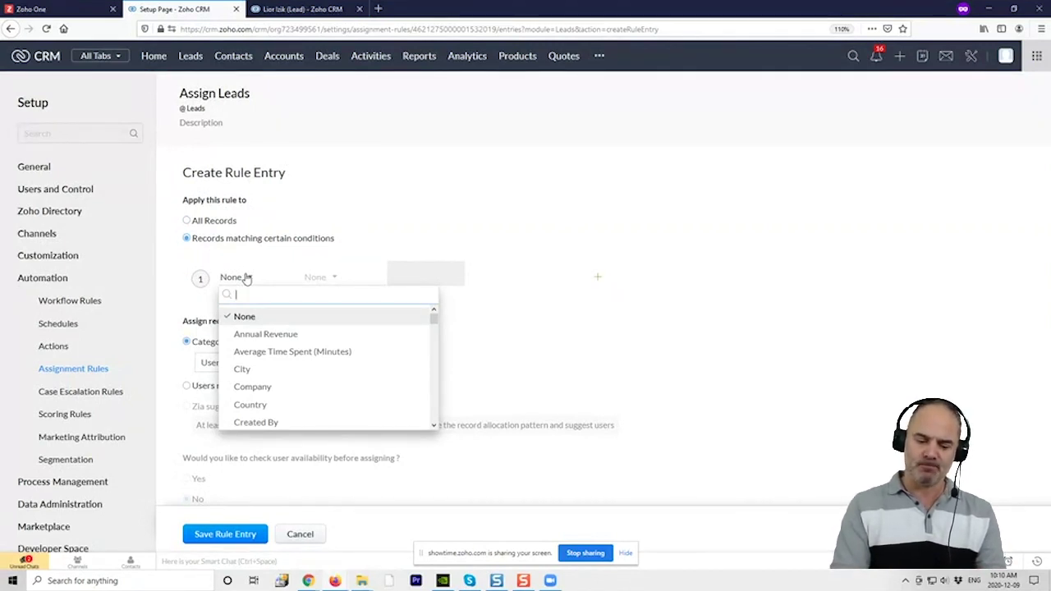
text(coun)
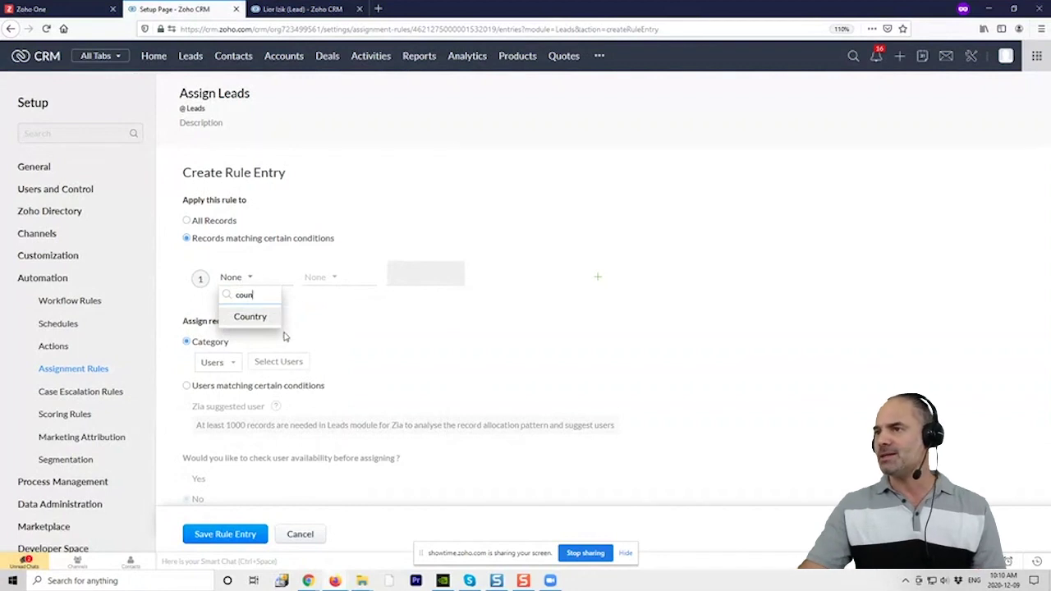
click(259, 321)
click(331, 278)
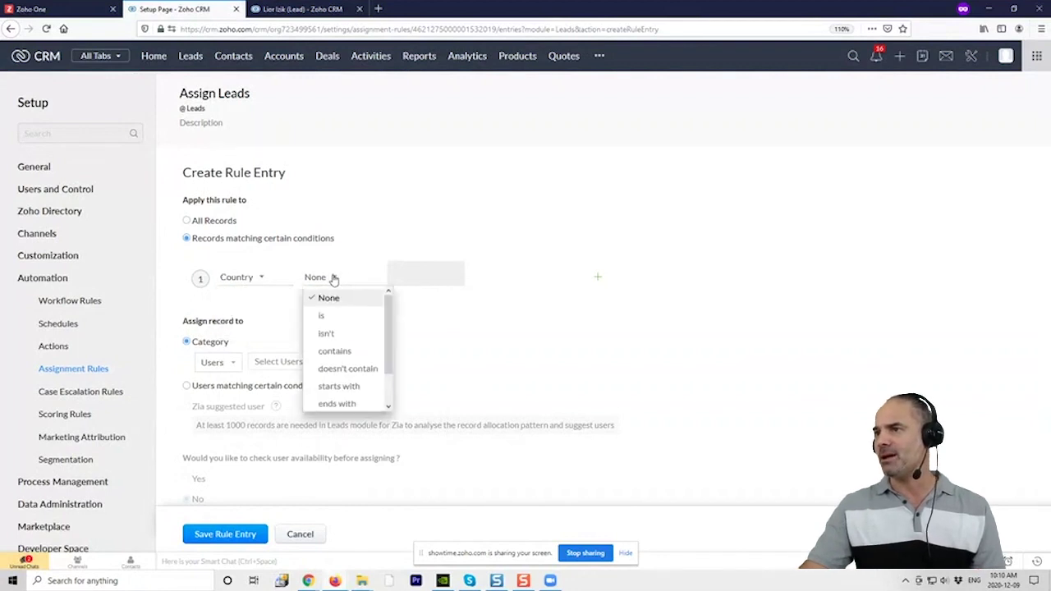
click(321, 312)
click(399, 280)
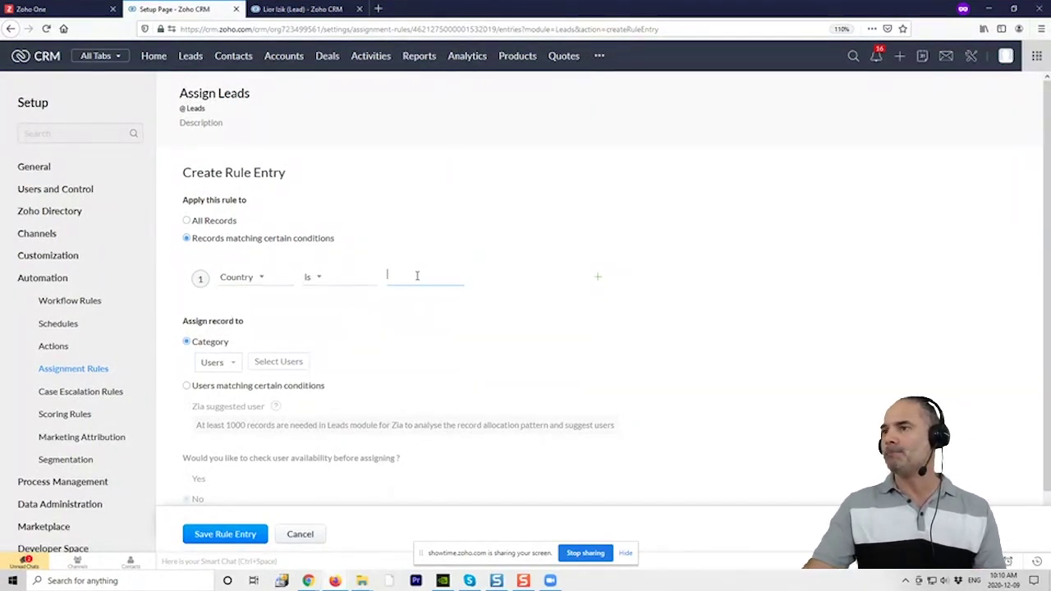
text(Canada)
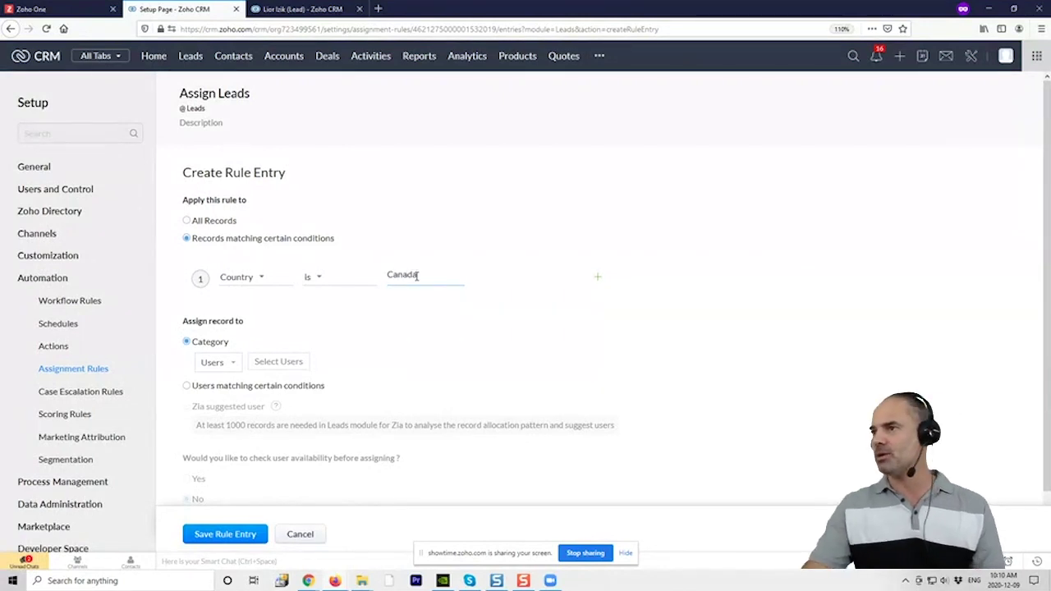
Assign the matching leads to the available user and check the user availability and follow-up task options
click(268, 363)
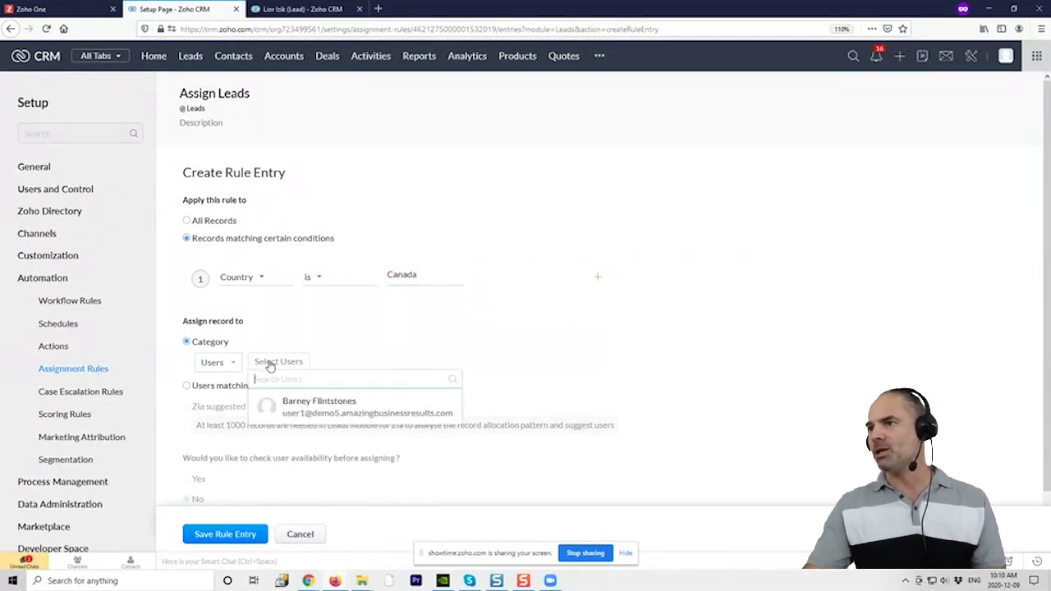
click(335, 408)
click(481, 380)
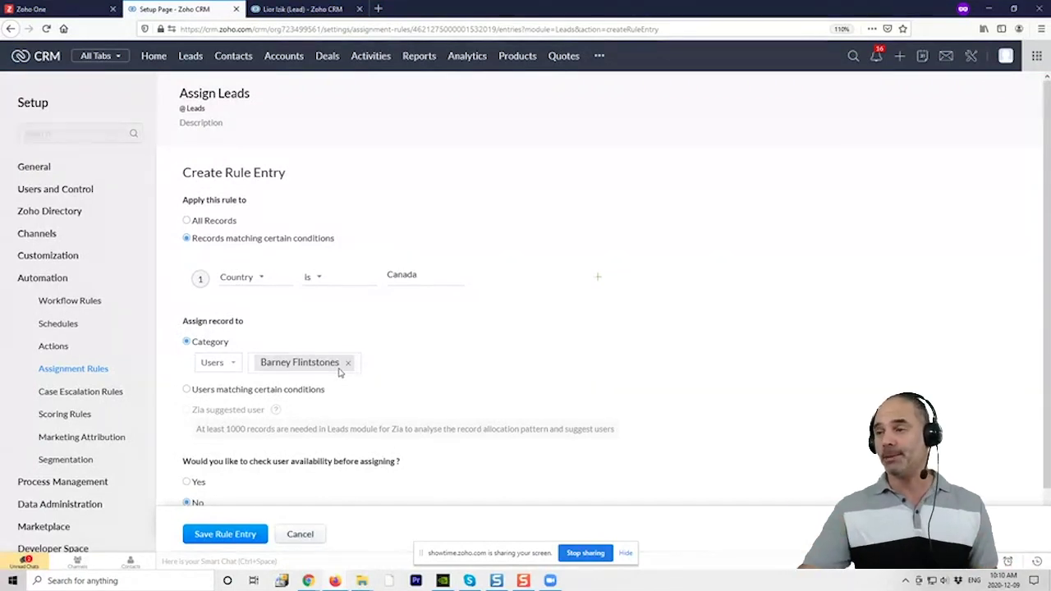
scroll(353, 325, down, 1)
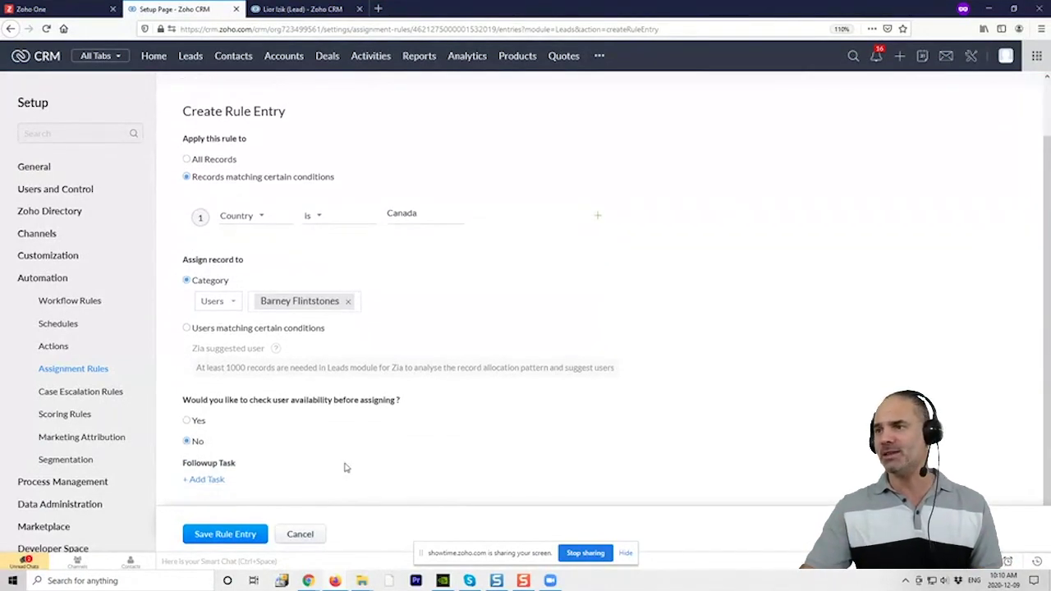
Leave the unsaved rule entry and review the Case Escalation Rules page
click(82, 392)
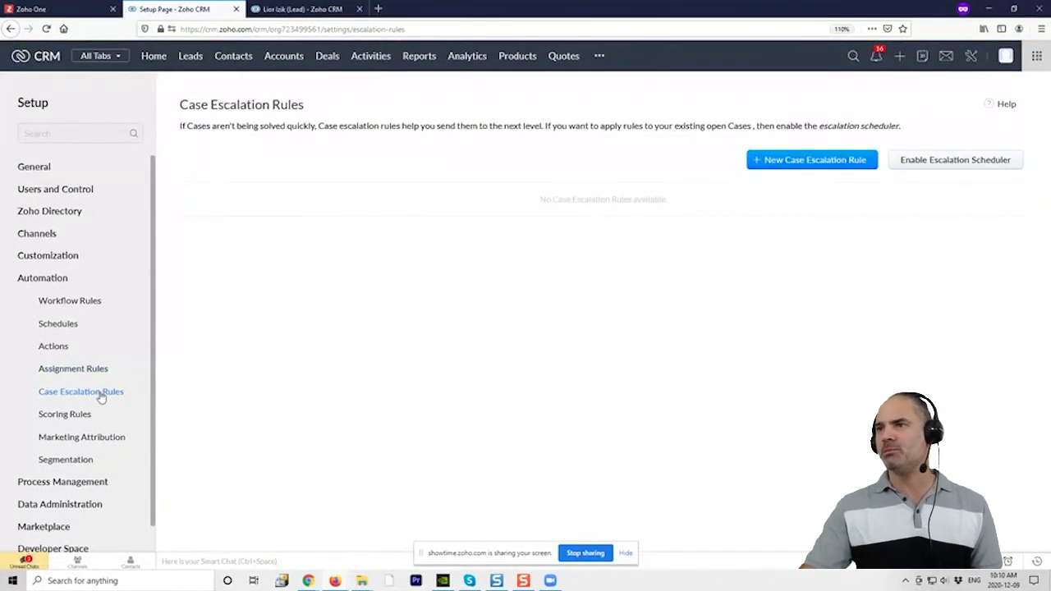
drag(180, 104, 210, 105)
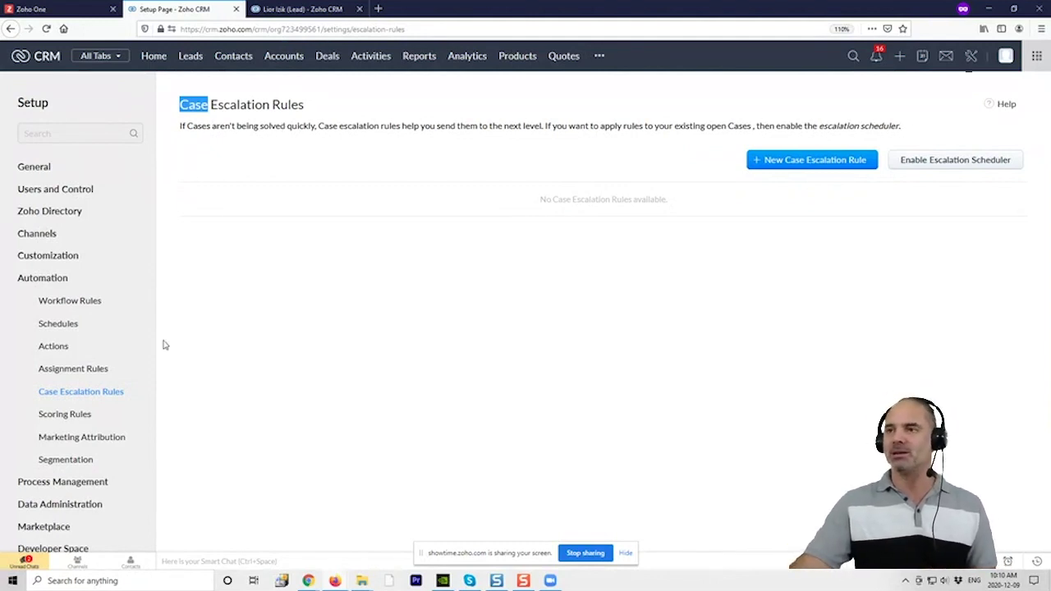
Add an email scoring rule for Leads that adds 10 points for incoming emails, and save it
click(76, 416)
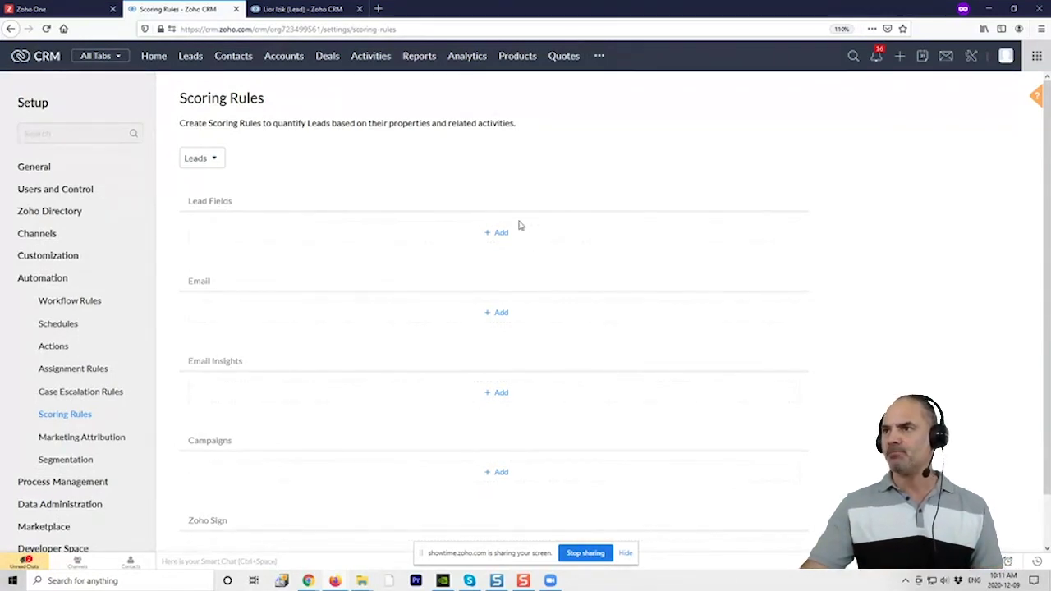
click(501, 314)
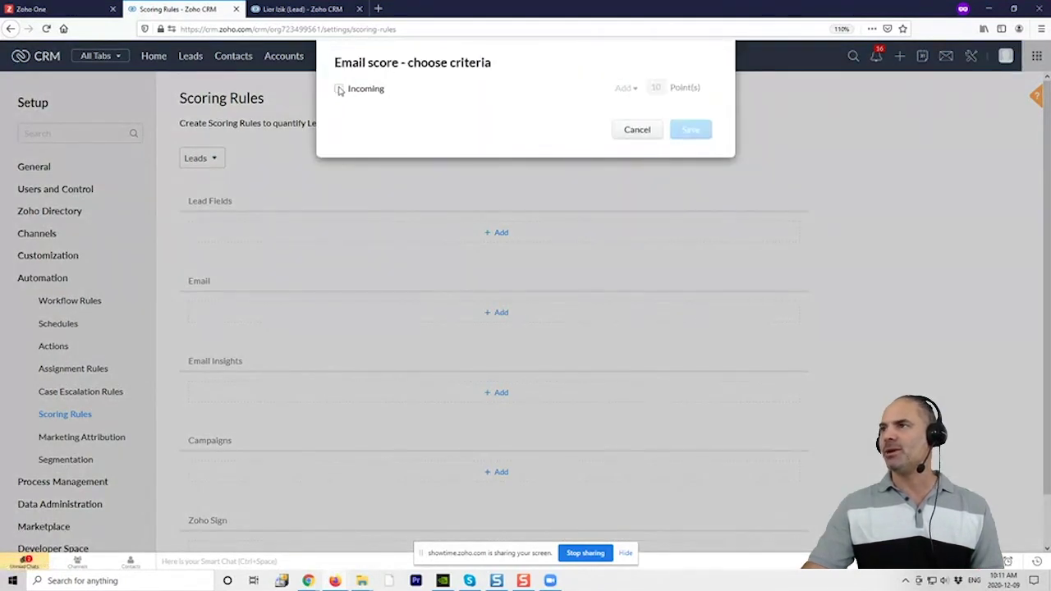
click(340, 89)
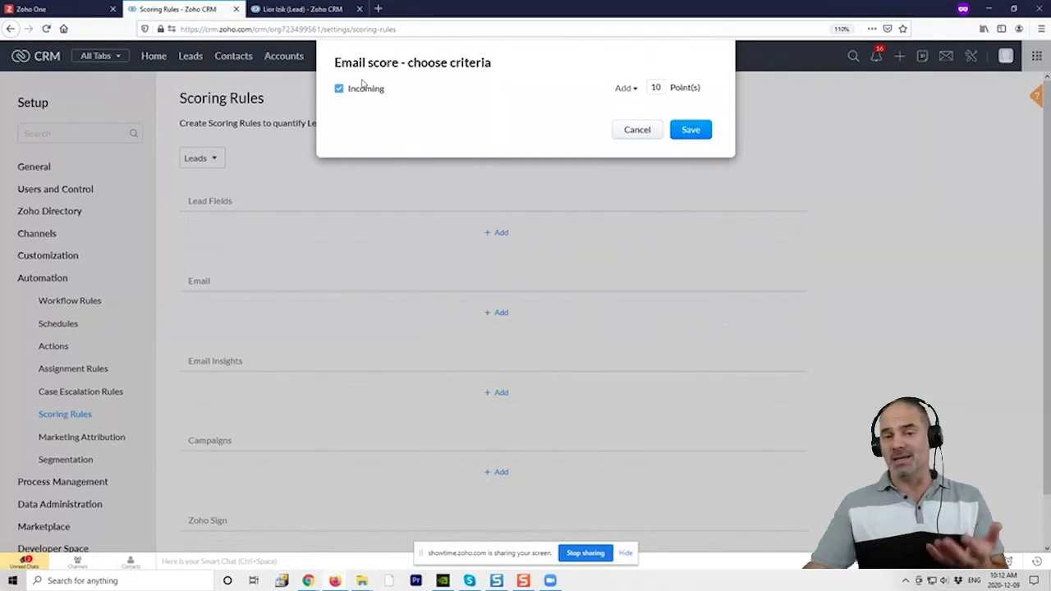
double_click(656, 87)
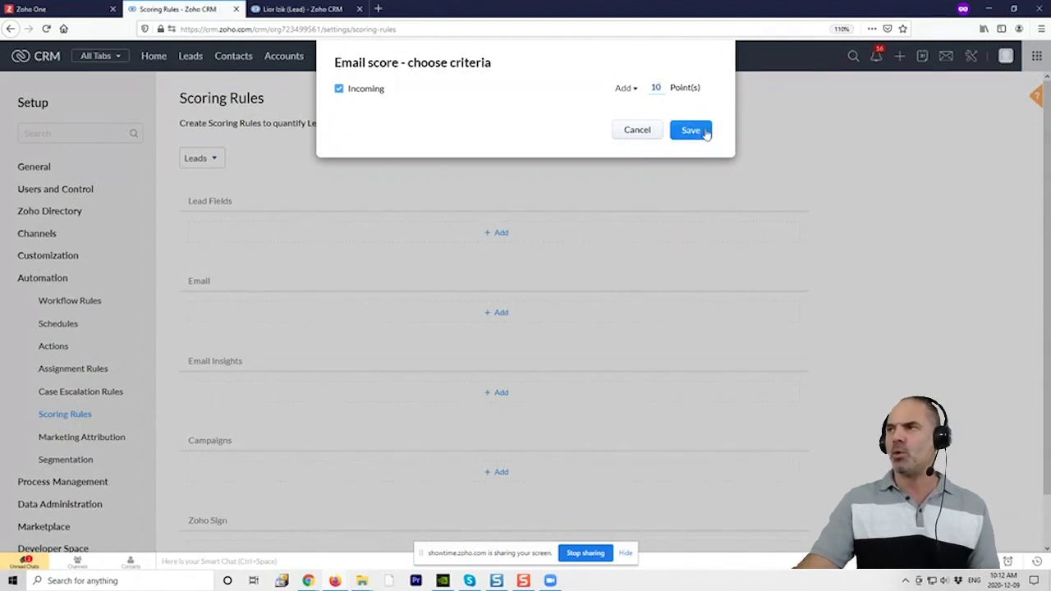
click(686, 131)
Try Email Insights scoring that subtracts 10 points for Bounce and adds 10 points for Click, then cancel without saving
scroll(493, 362, down, 1)
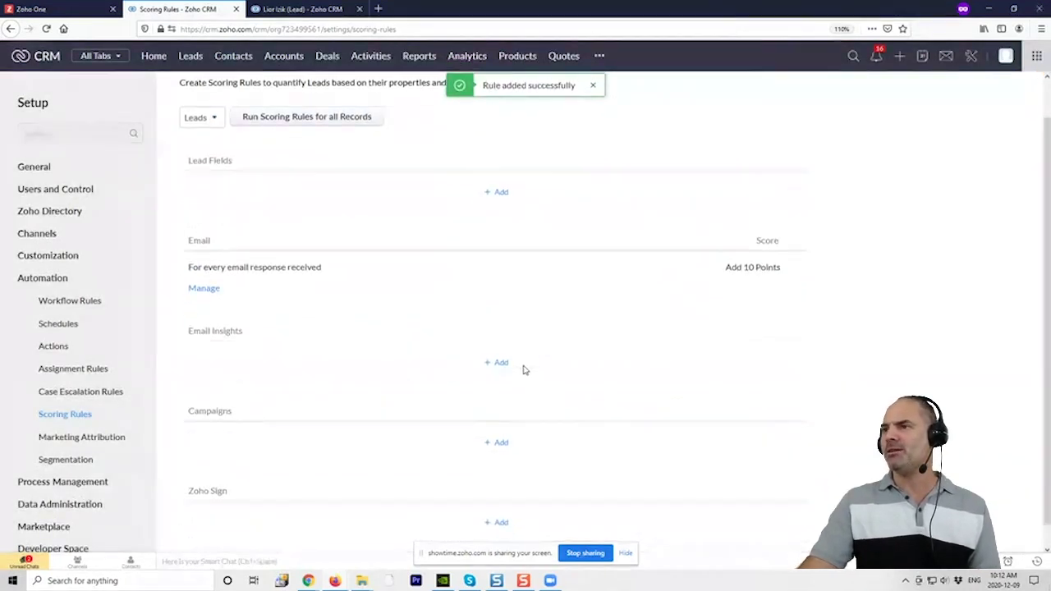
click(500, 341)
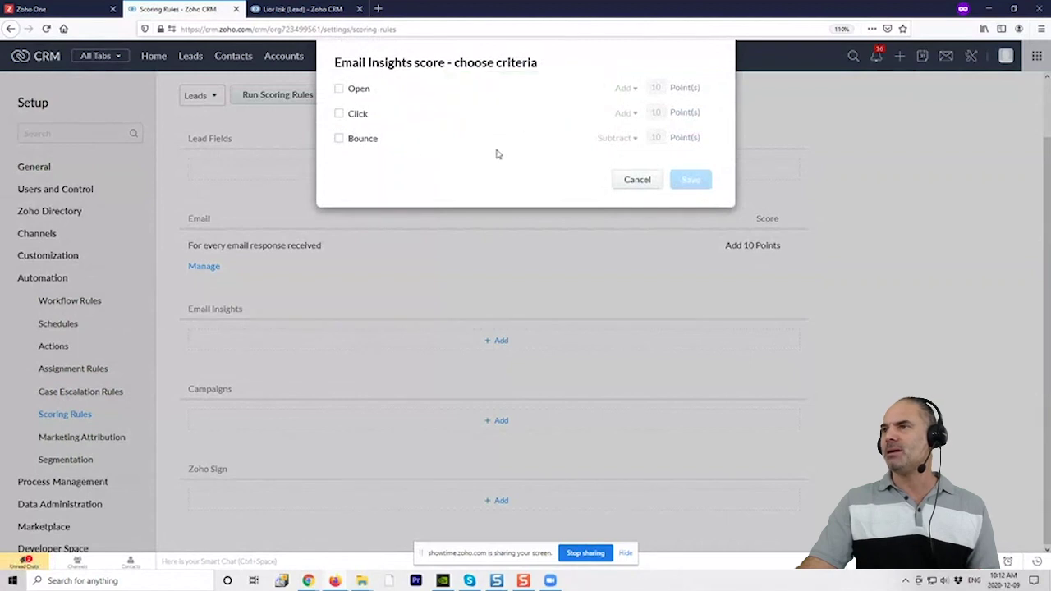
click(340, 140)
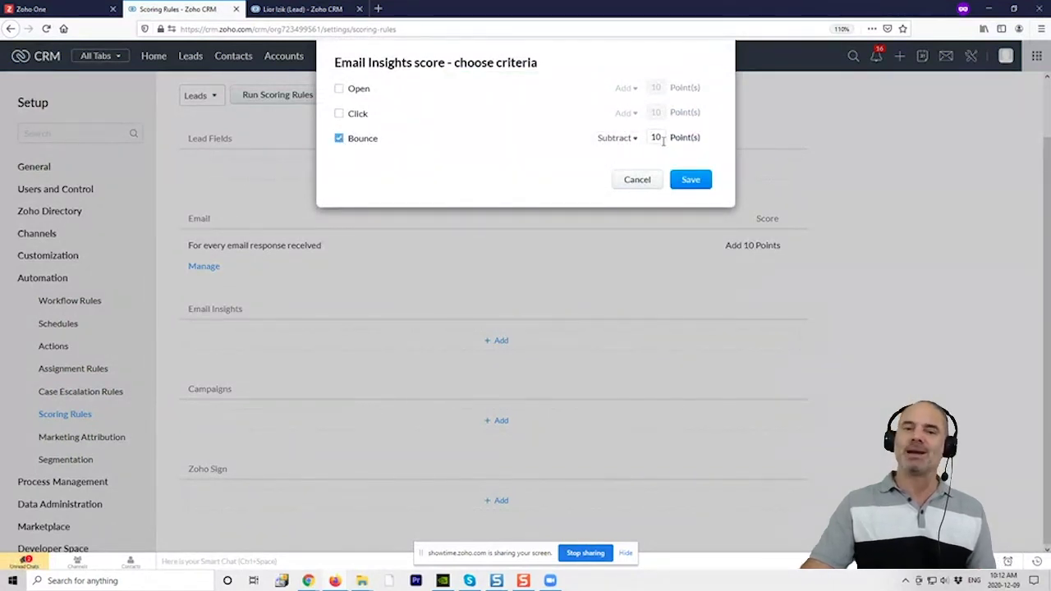
double_click(661, 140)
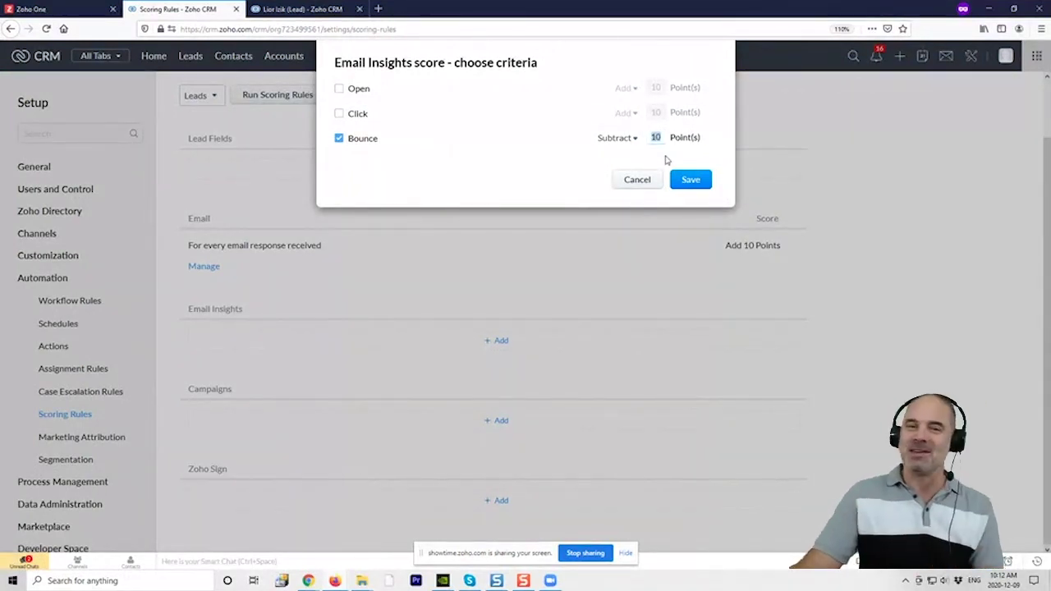
click(338, 115)
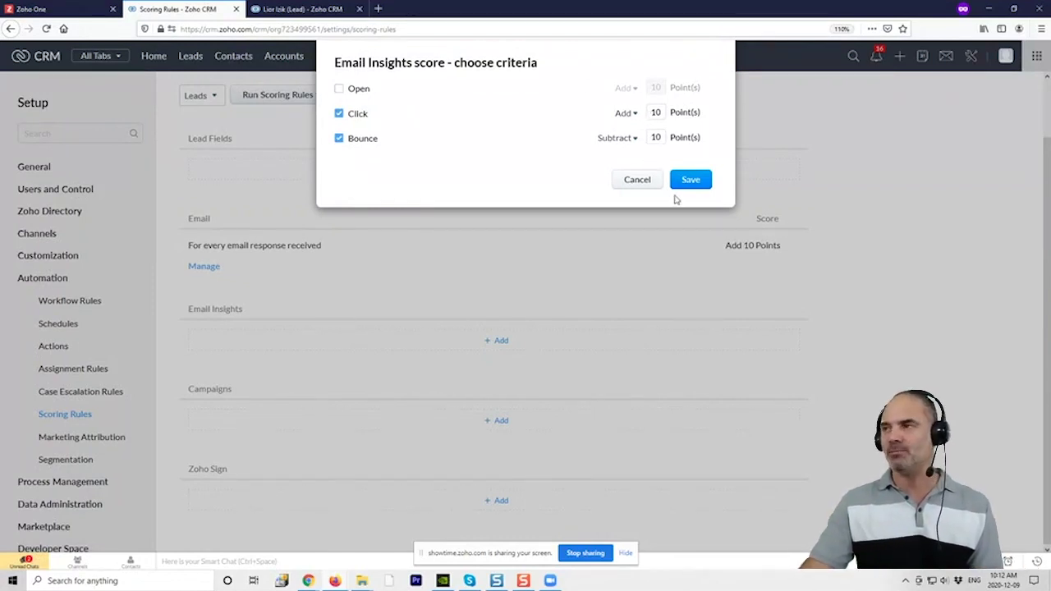
click(636, 180)
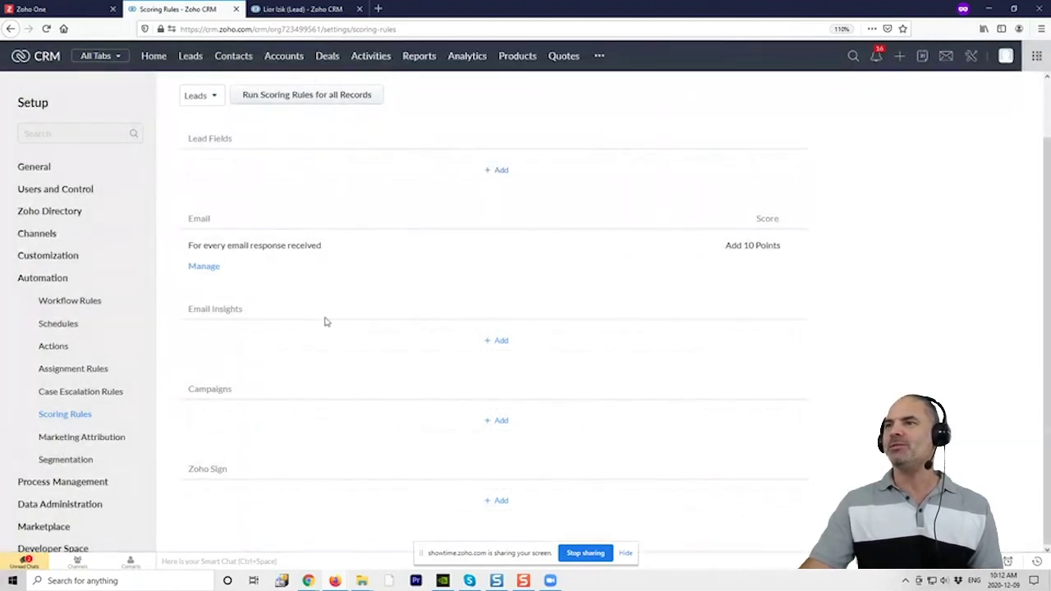
Leave the scoring rules and open the Leads list
scroll(382, 261, up, 2)
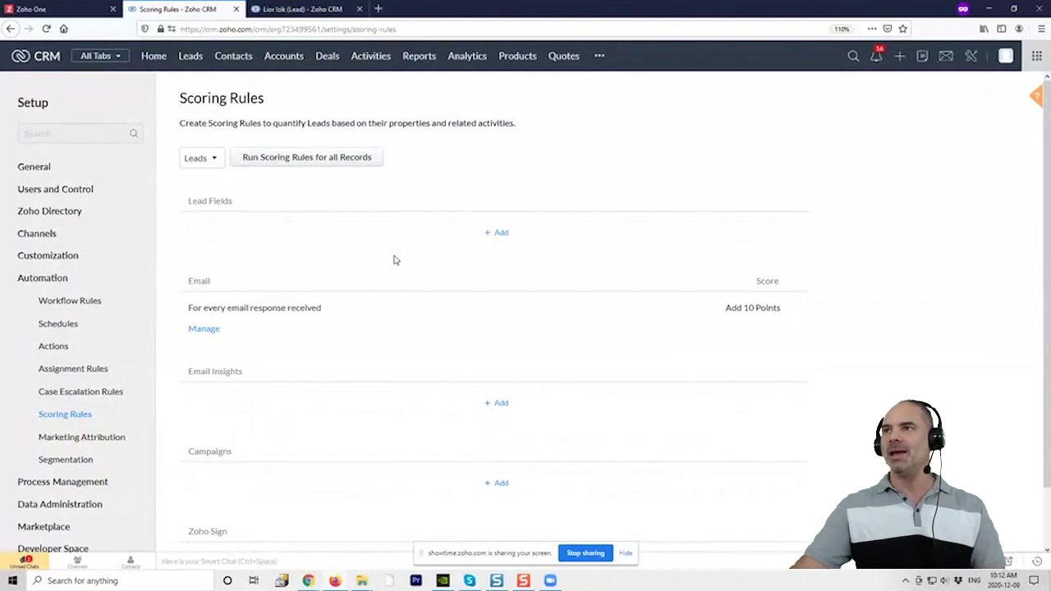
click(190, 56)
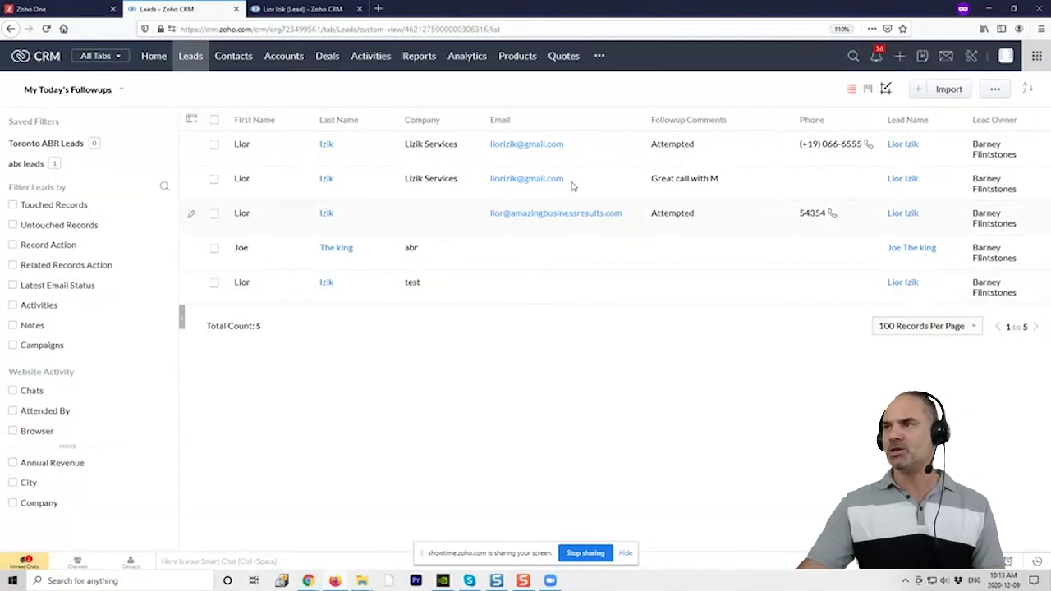
Open the first lead in the list and examine its details down to the Visit Summary and Score Summary sections
click(426, 154)
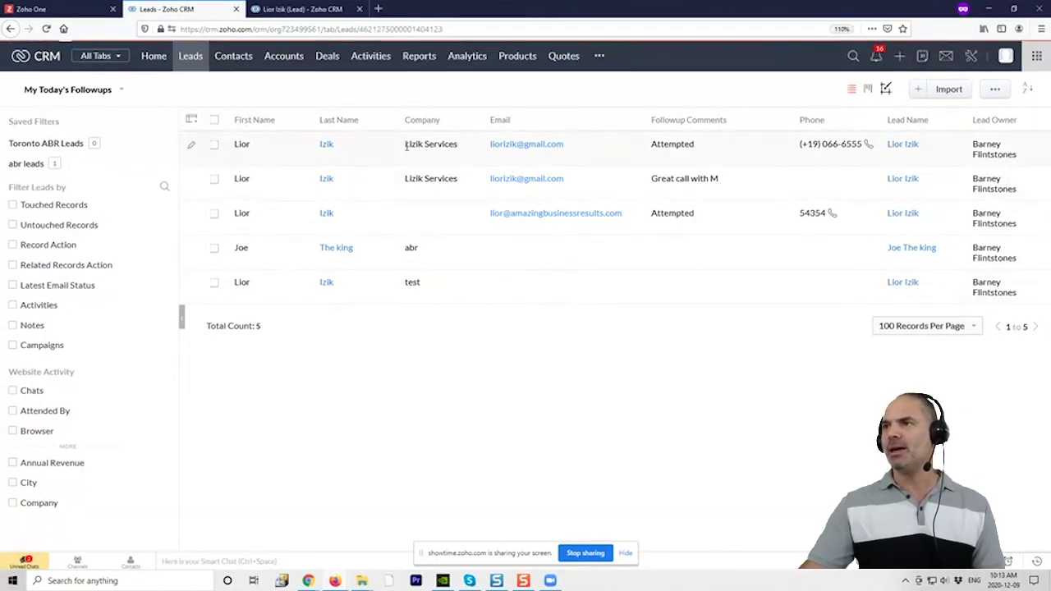
scroll(529, 333, down, 15)
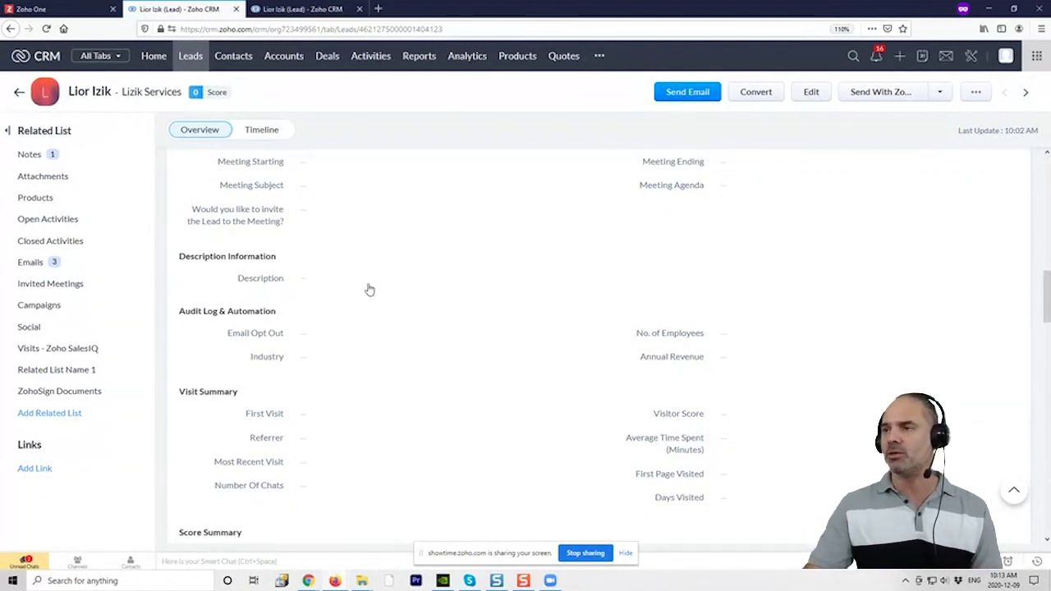
Open the Amazing Leads Blueprint from the setup and examine the Attempt 1 transition's owners, criteria and after-transition actions
click(971, 58)
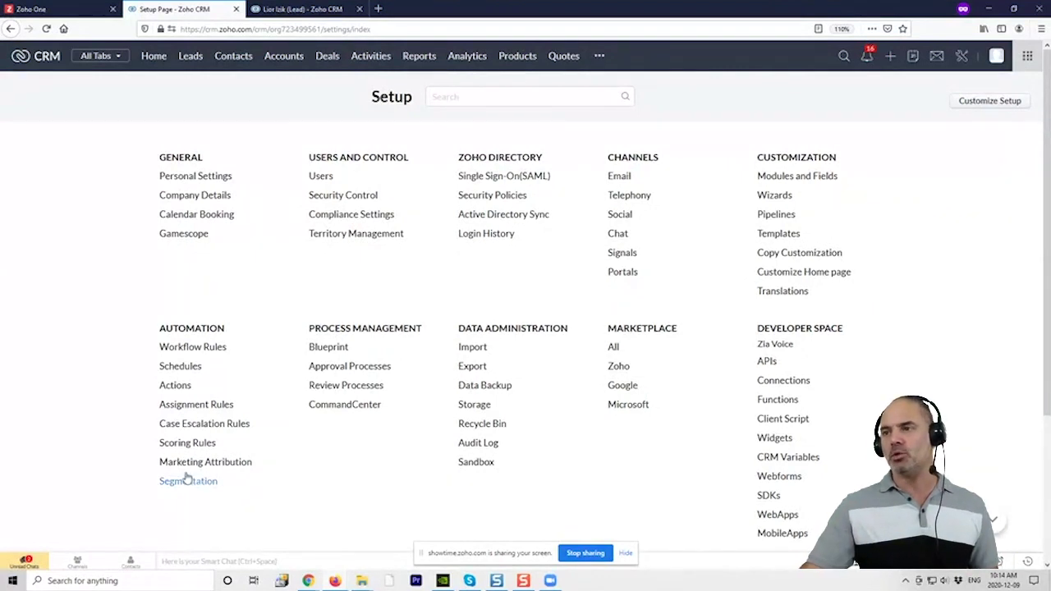
click(330, 348)
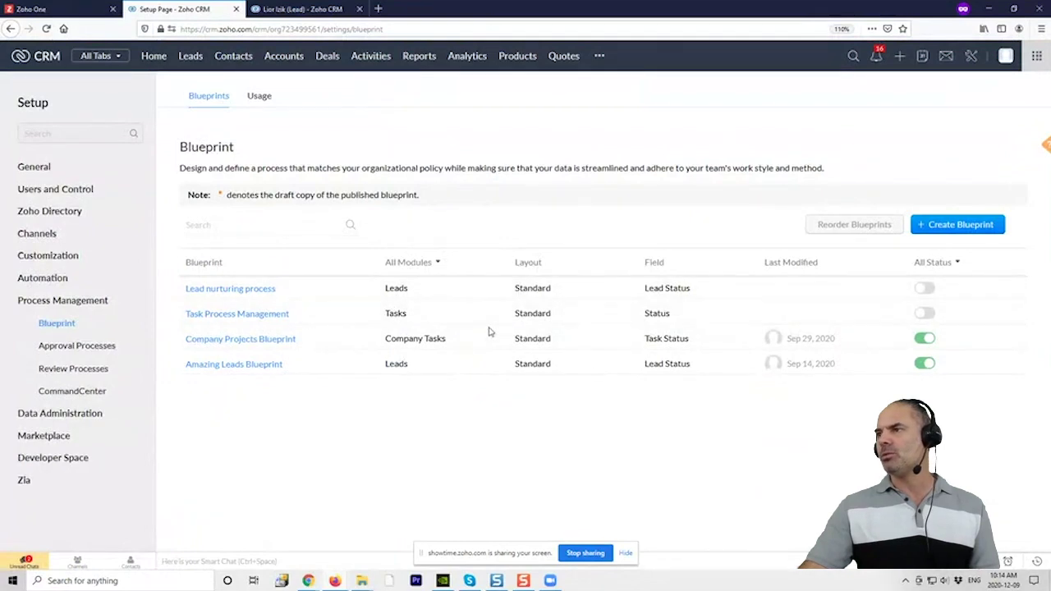
mouse_move(281, 370)
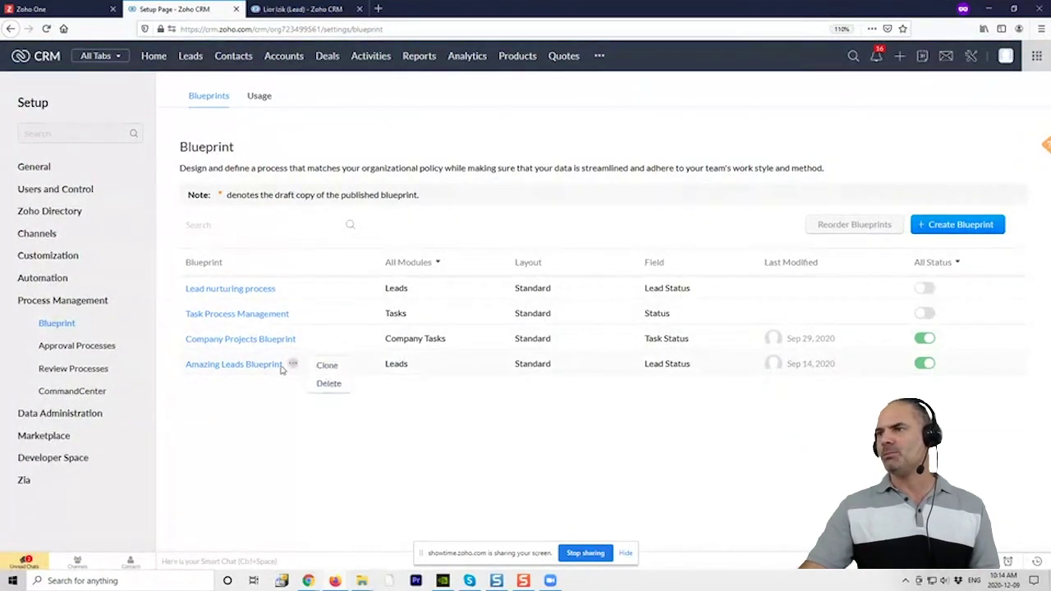
click(236, 366)
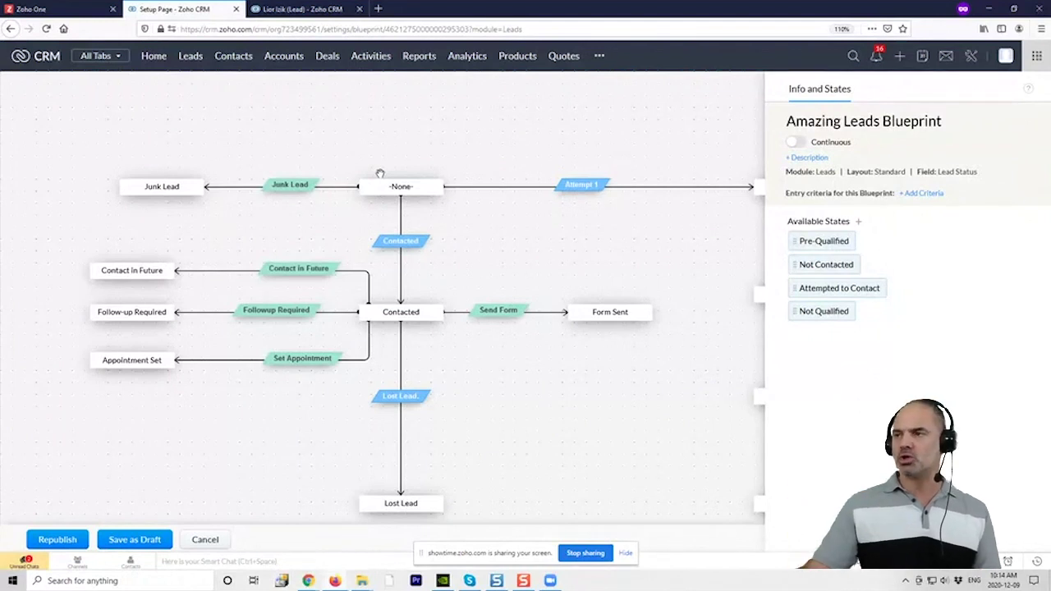
click(583, 187)
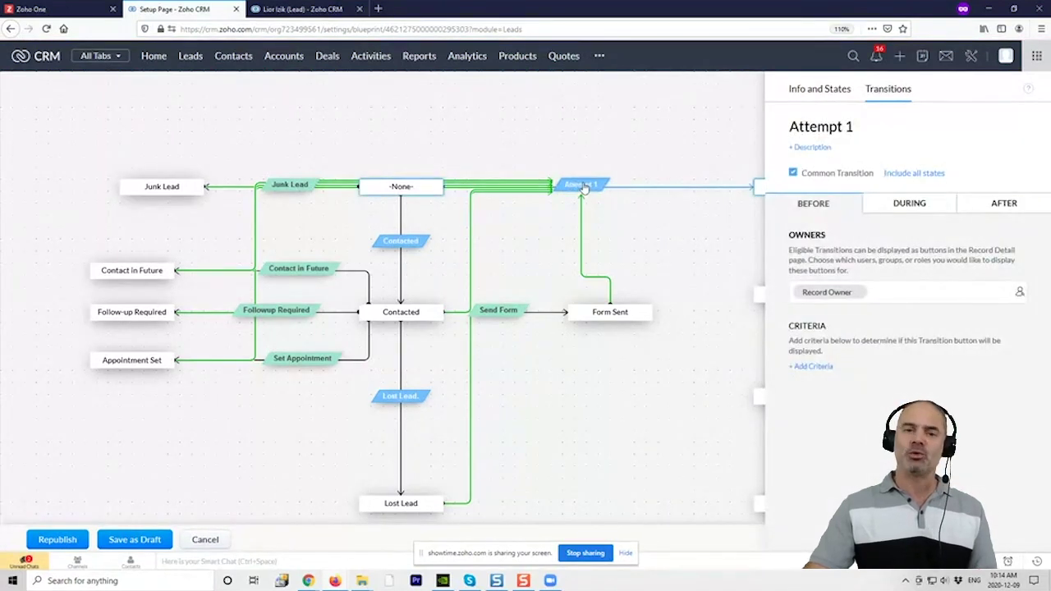
click(961, 203)
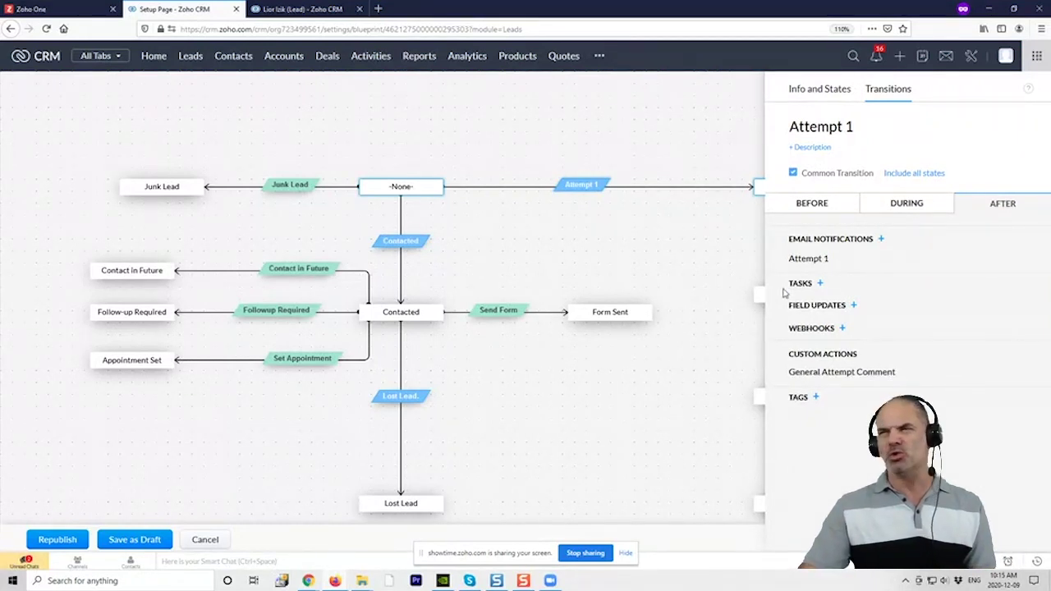
Run the Attempt 2 transition on the first lead in the Leads list with the follow-up date Dec 5, 2020, and save it
click(190, 58)
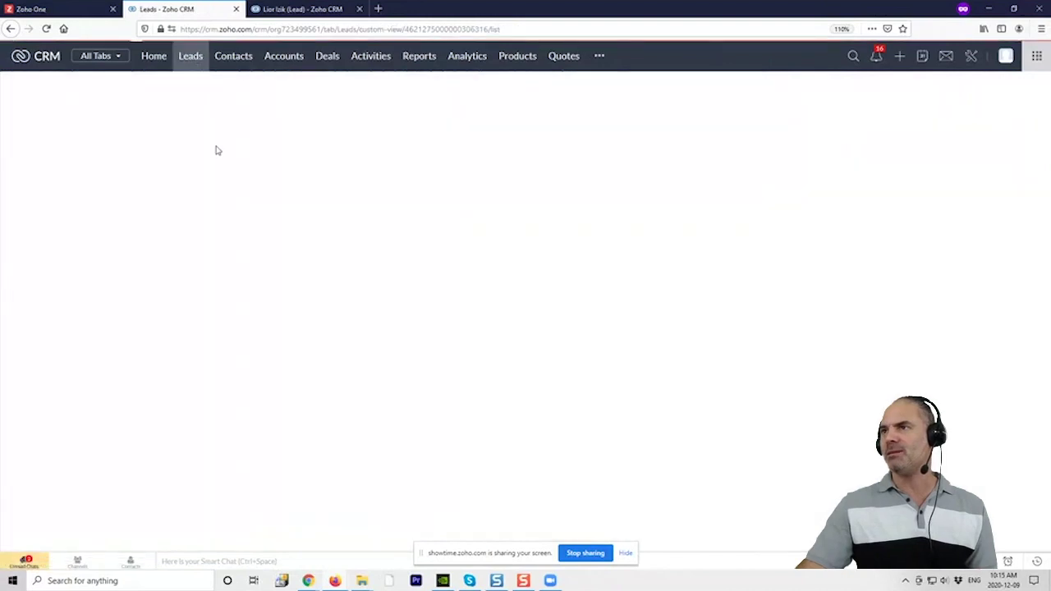
click(379, 148)
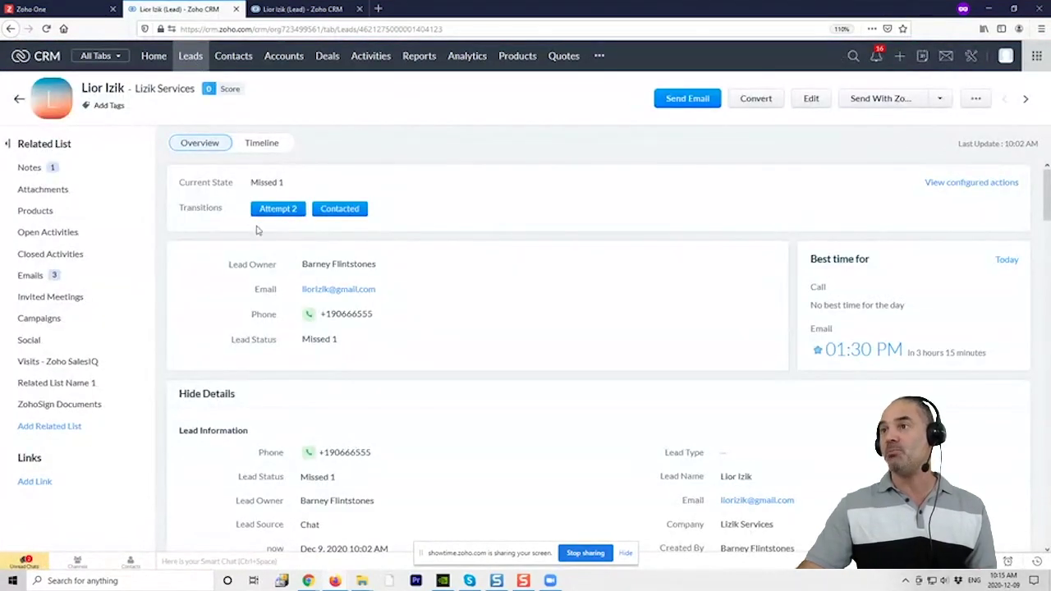
click(280, 210)
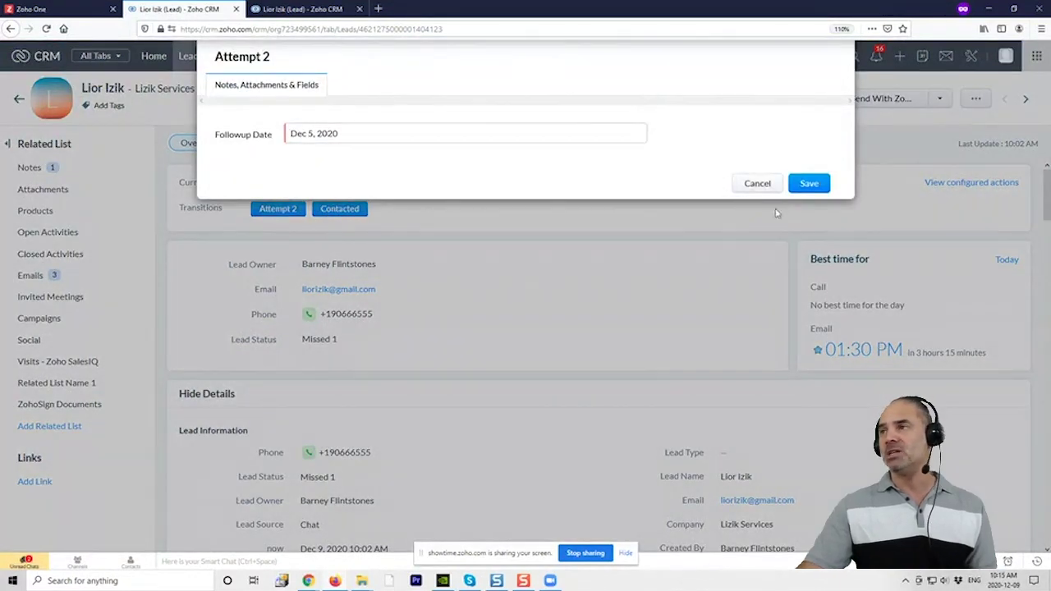
click(816, 188)
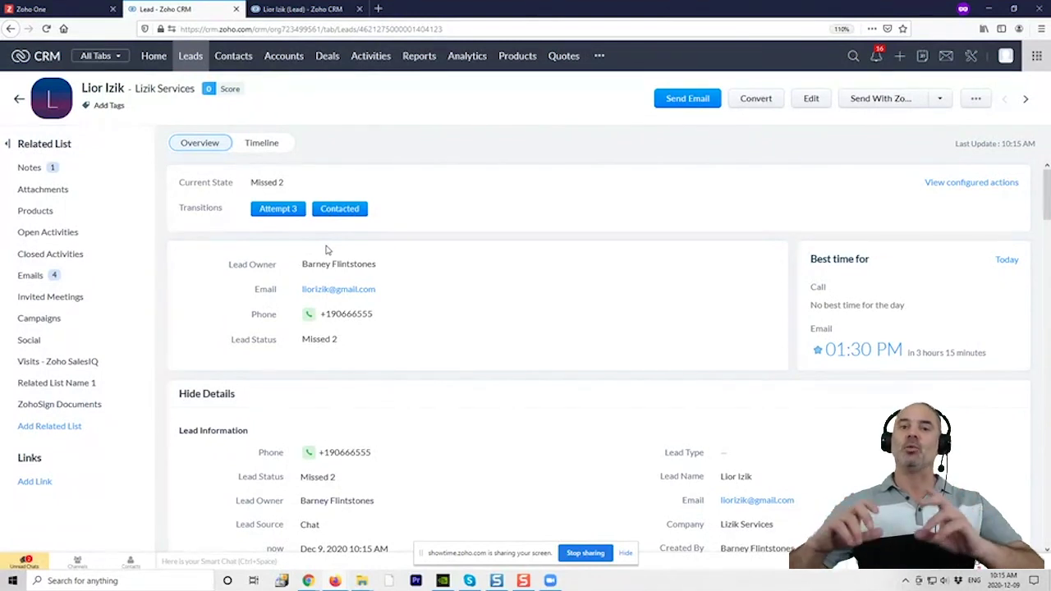
Start an approval process named "Approve quote" for the Quotes module, executed on record creation and record edit, and begin its rule
click(971, 56)
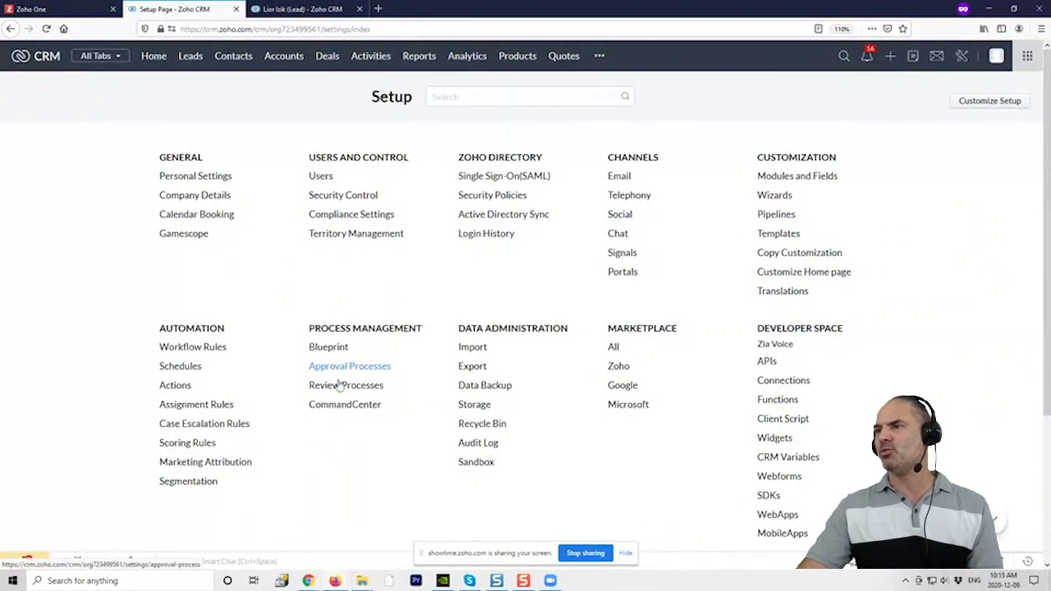
click(345, 366)
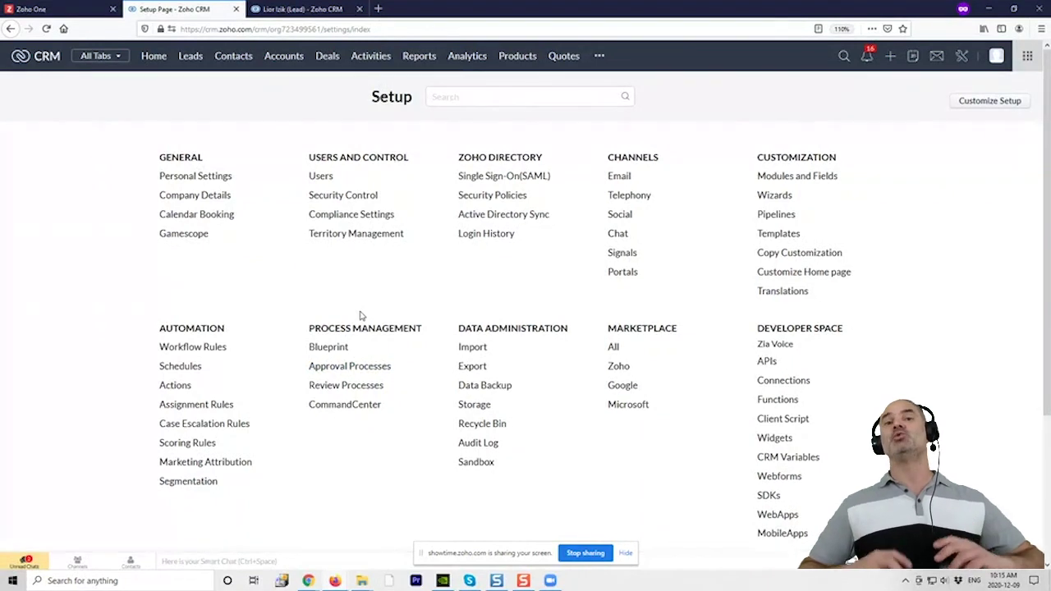
click(343, 368)
click(578, 286)
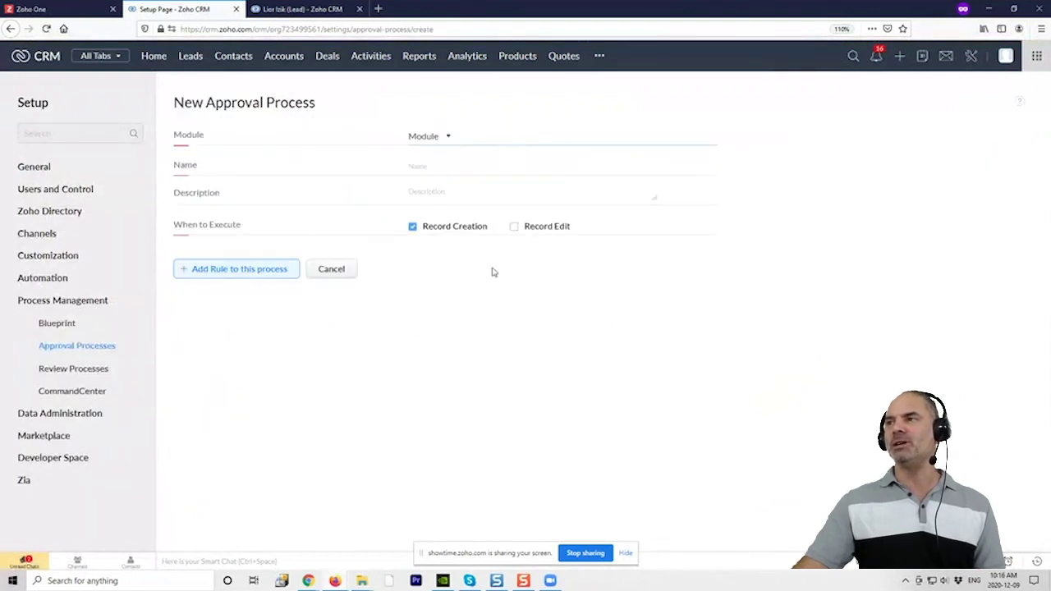
click(451, 136)
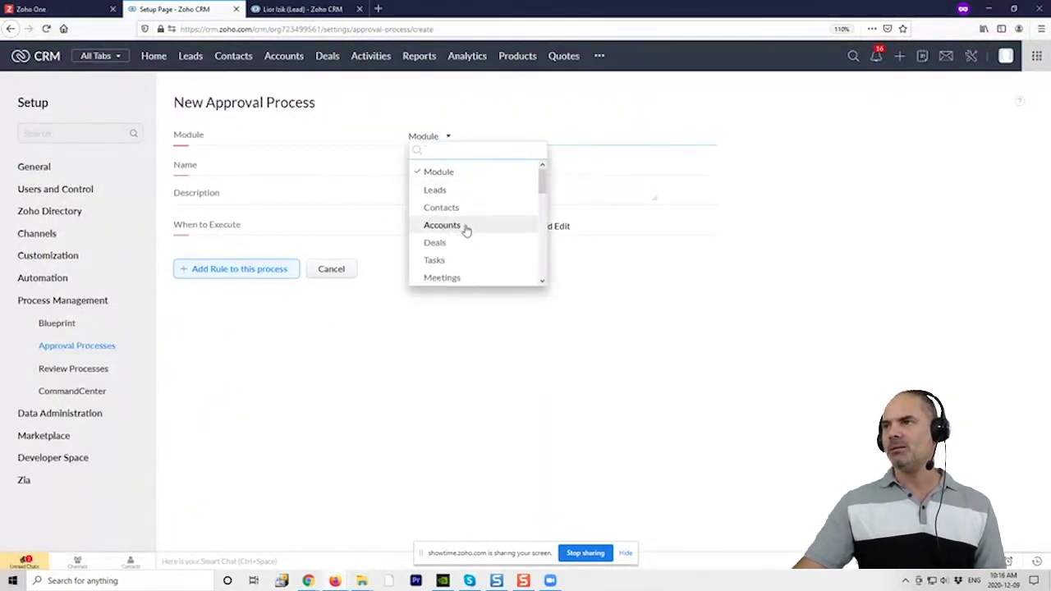
scroll(467, 238, down, 3)
click(478, 189)
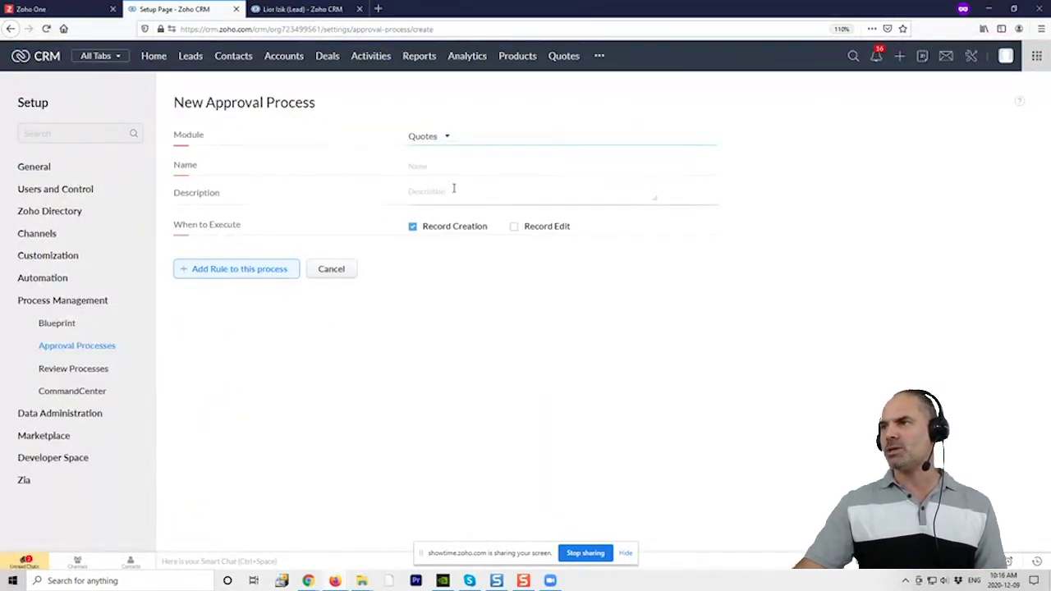
click(429, 165)
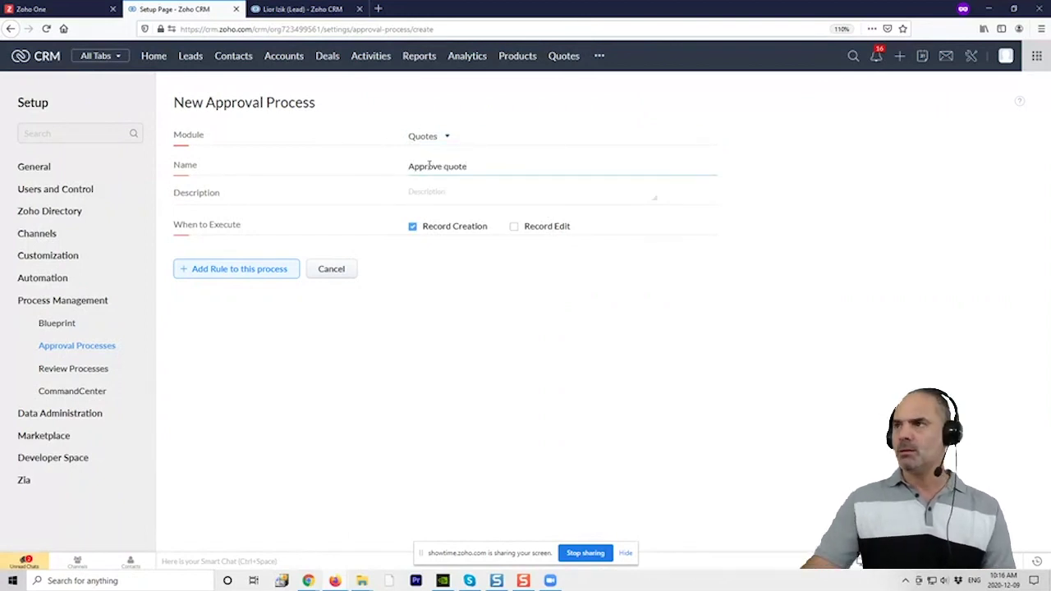
click(514, 228)
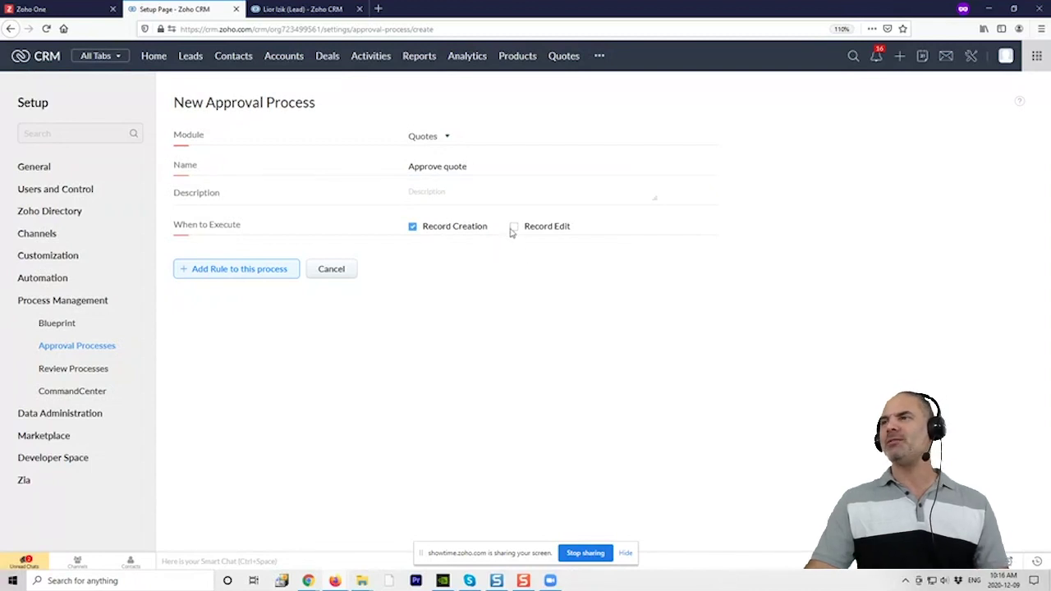
click(272, 274)
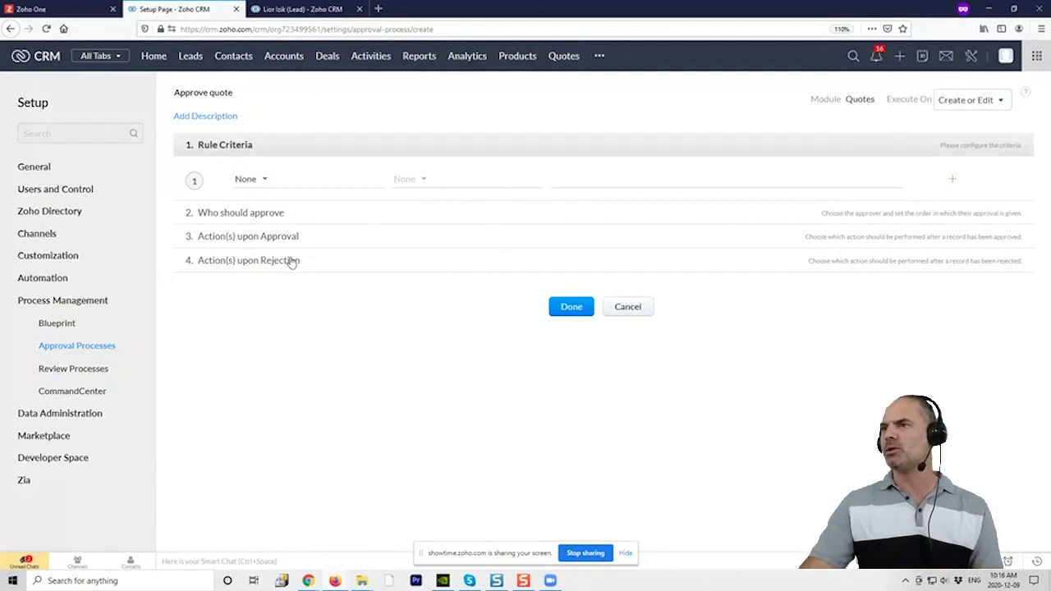
Set the approval rule's criterion to Quote Stage is Negotiation and finish the criteria section
click(274, 182)
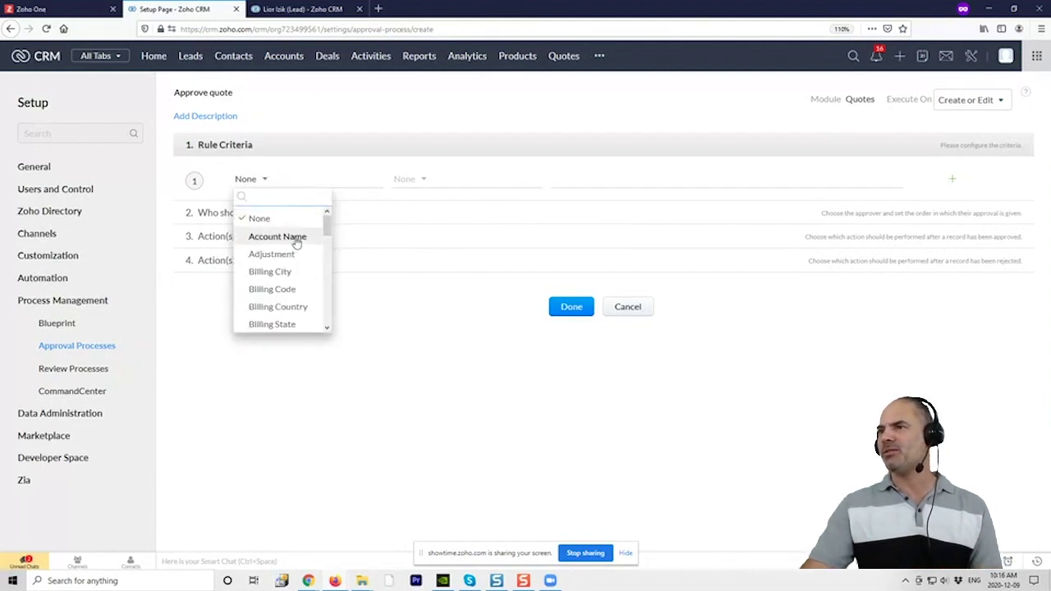
text(quo)
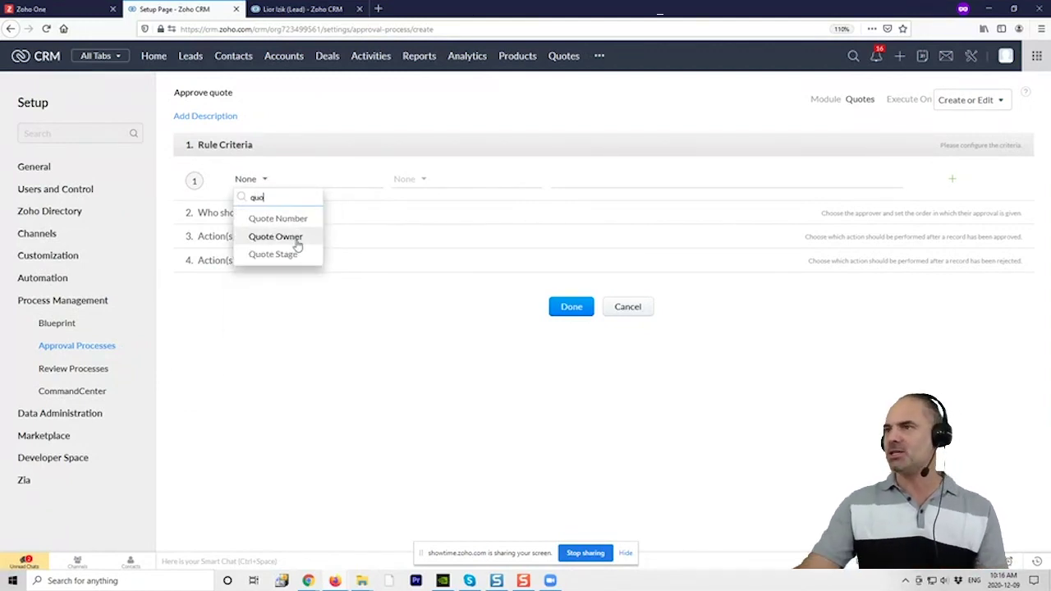
click(275, 254)
click(404, 179)
click(457, 212)
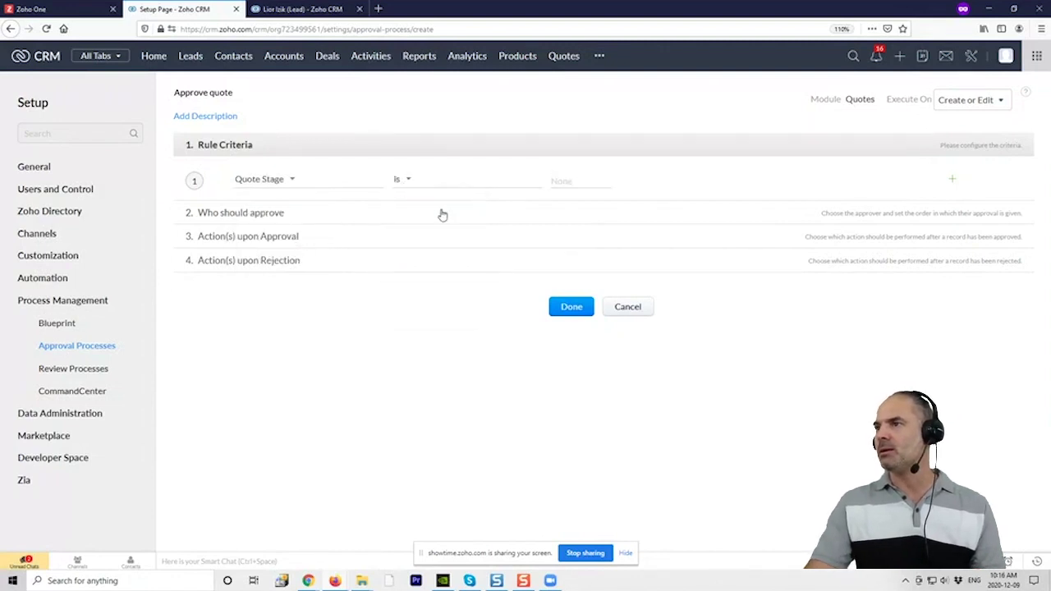
click(590, 180)
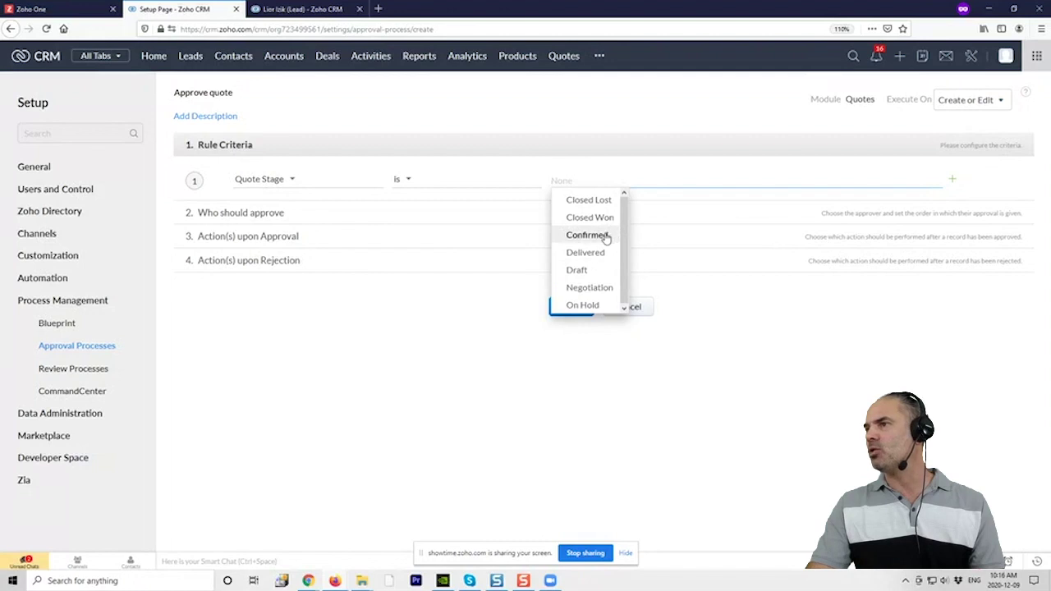
click(602, 289)
click(475, 378)
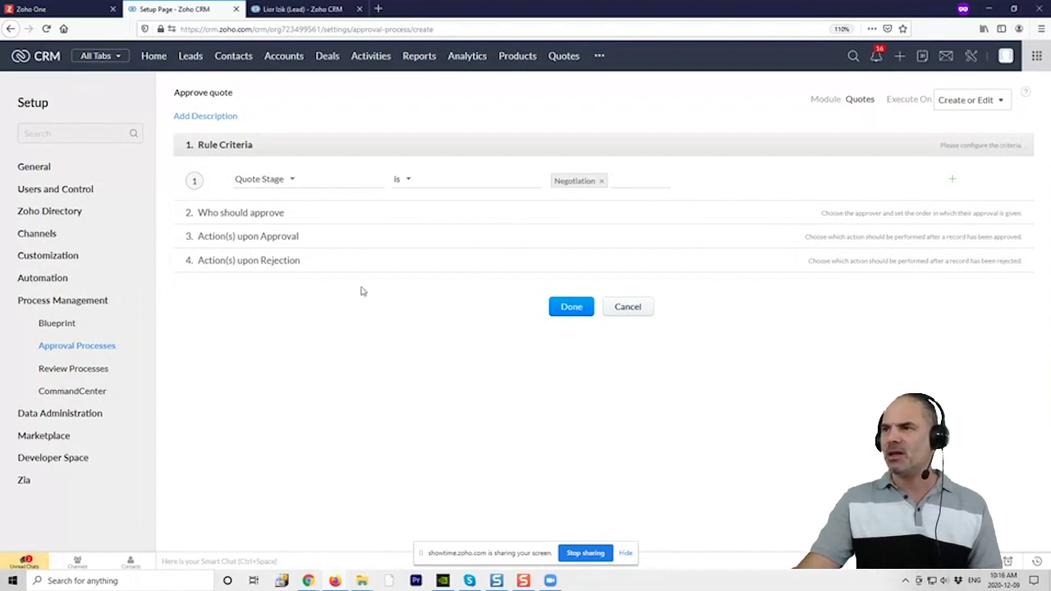
click(565, 308)
click(558, 251)
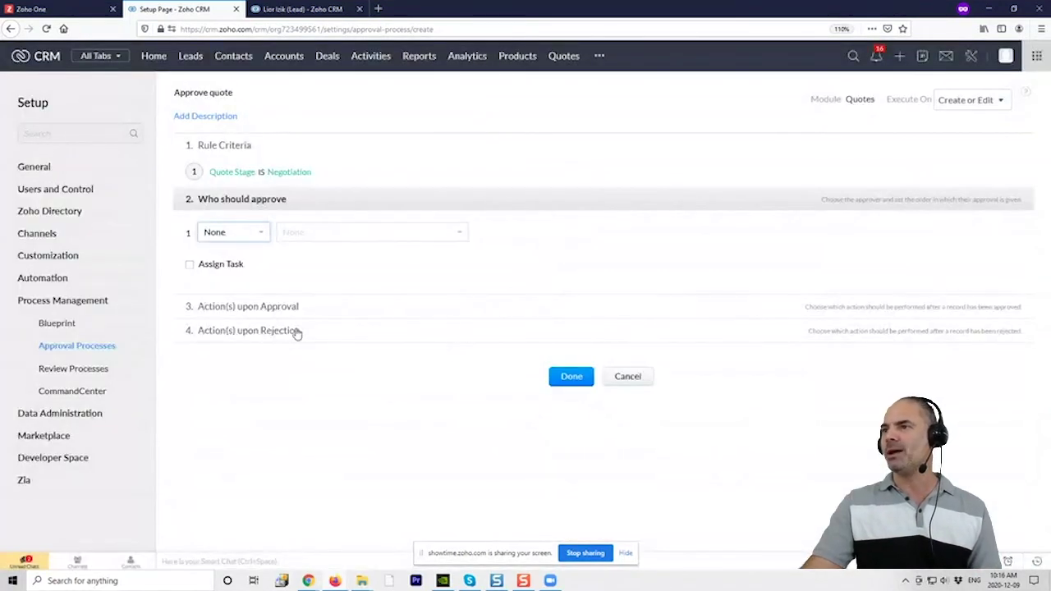
Set a single CRM user as the approver of the quote approval rule and finish the approver section
click(331, 305)
key(Return)
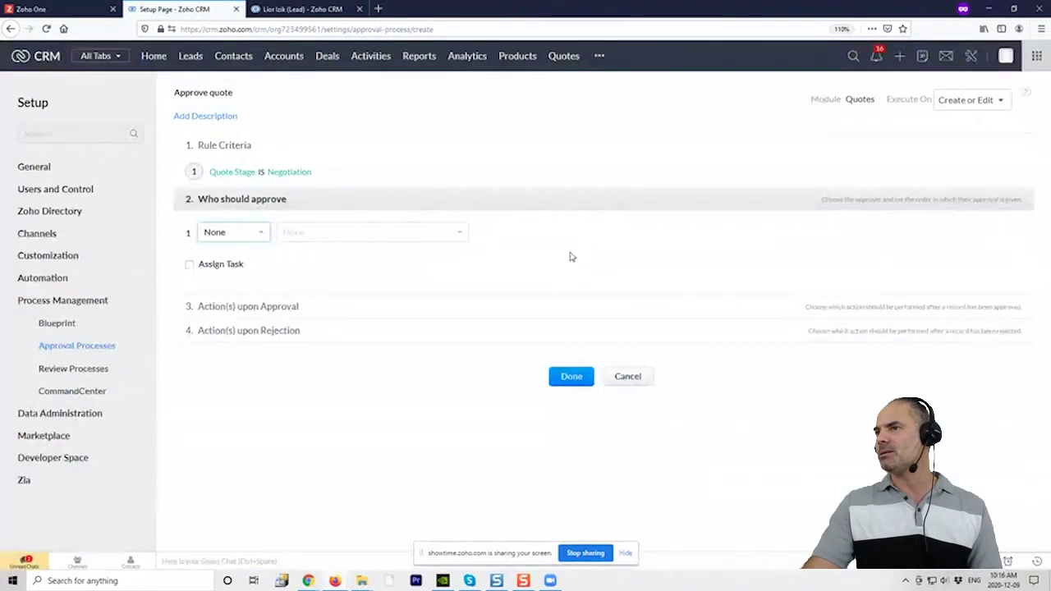
click(250, 233)
click(240, 252)
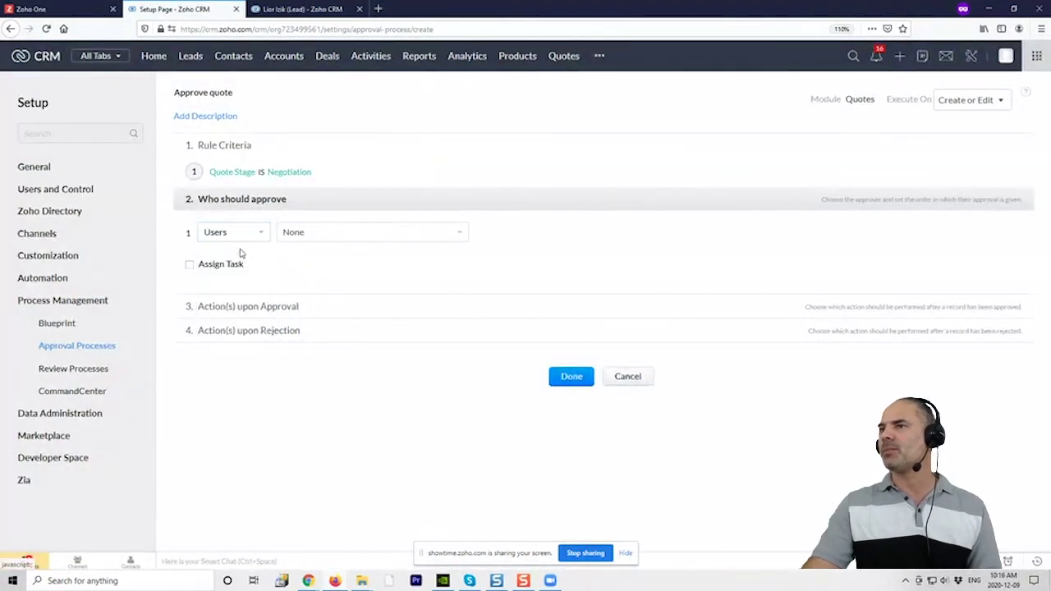
click(334, 233)
click(338, 288)
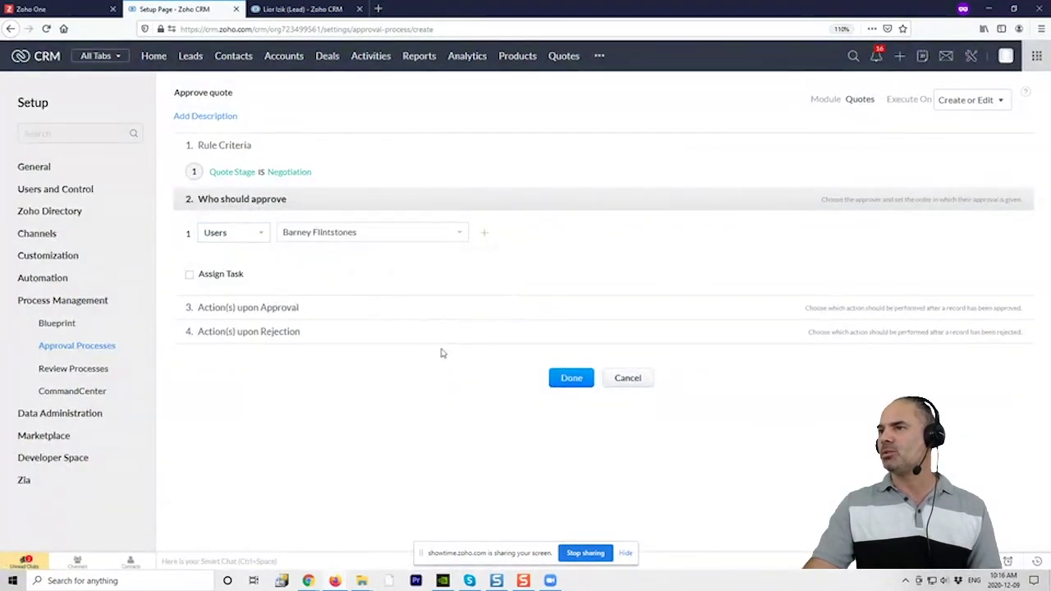
click(570, 376)
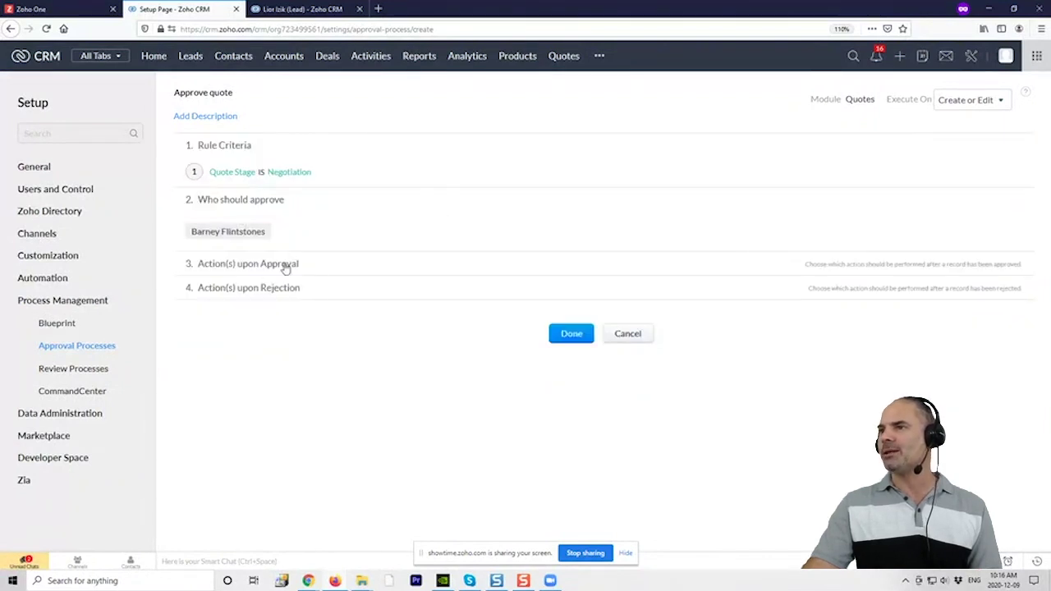
Open the approval rule's actions upon approval and examine the available field update, task, email, webhook and function options
click(284, 266)
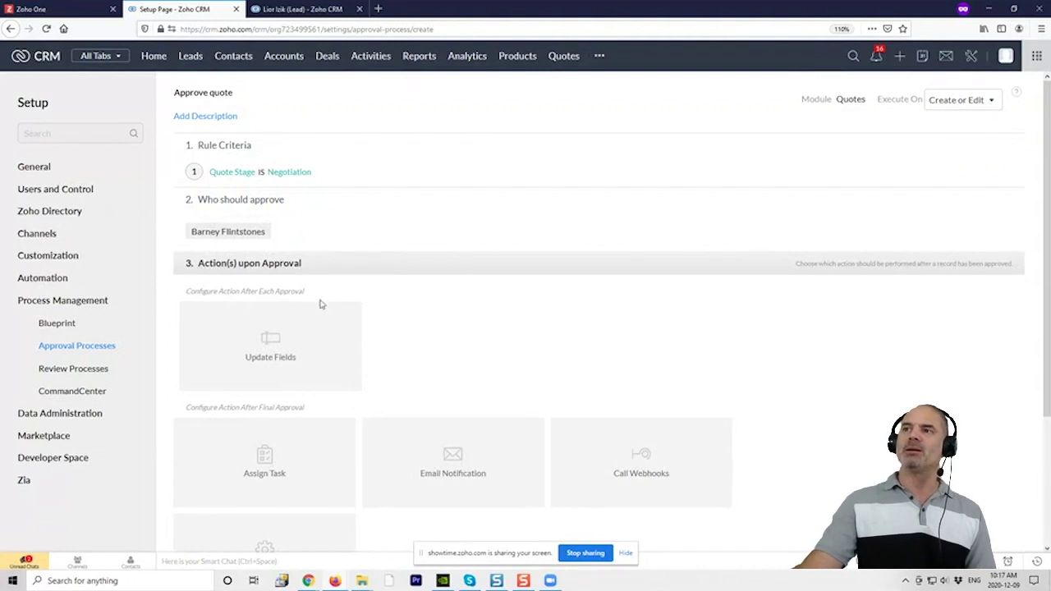
scroll(307, 335, down, 2)
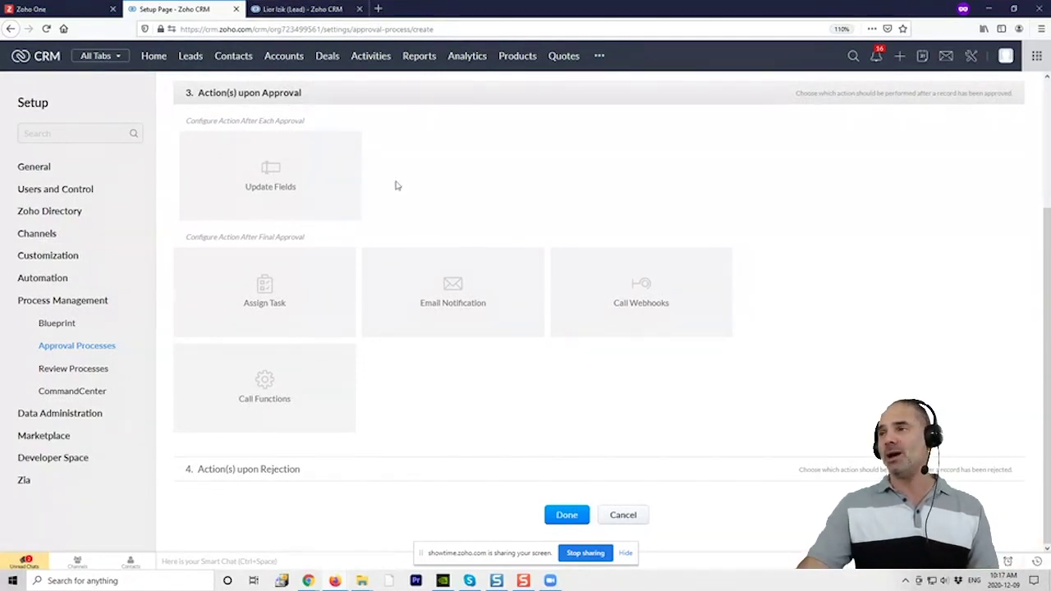
scroll(333, 275, up, 3)
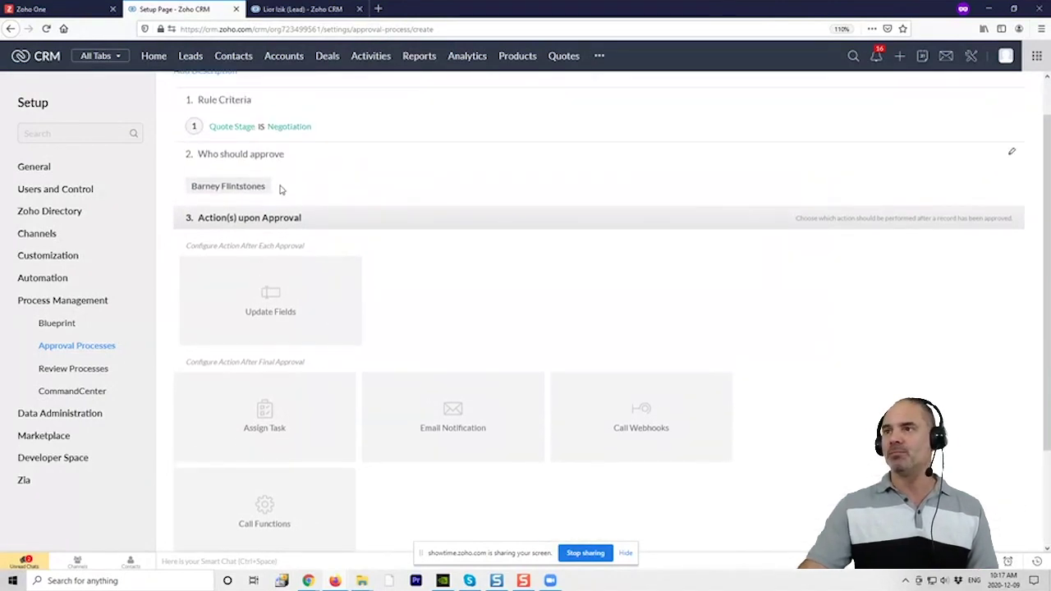
scroll(279, 188, up, 1)
Leave the unsaved approval rule and open the form for a new review process
click(89, 374)
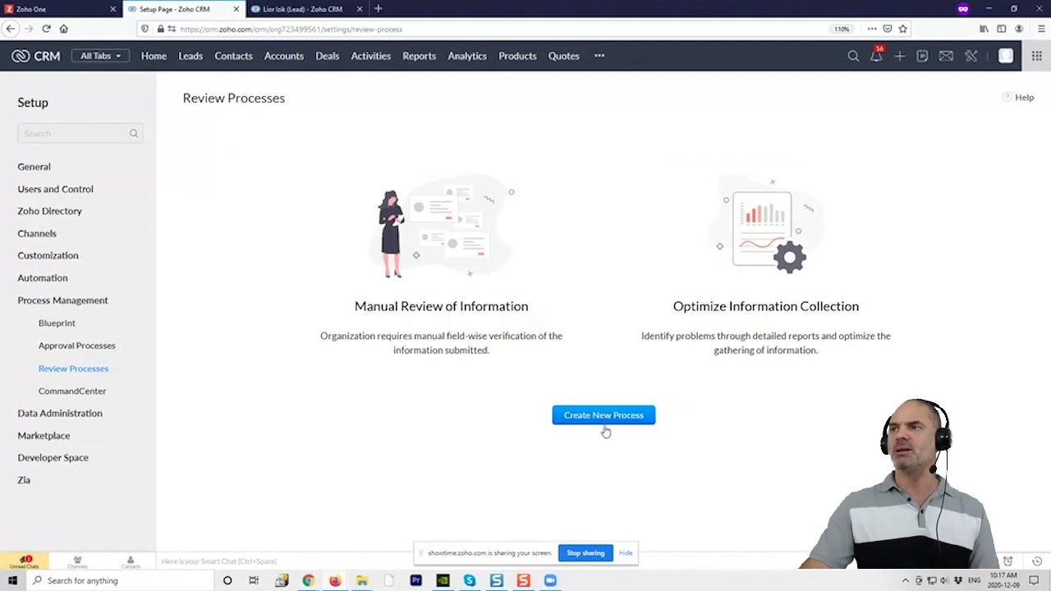
click(600, 425)
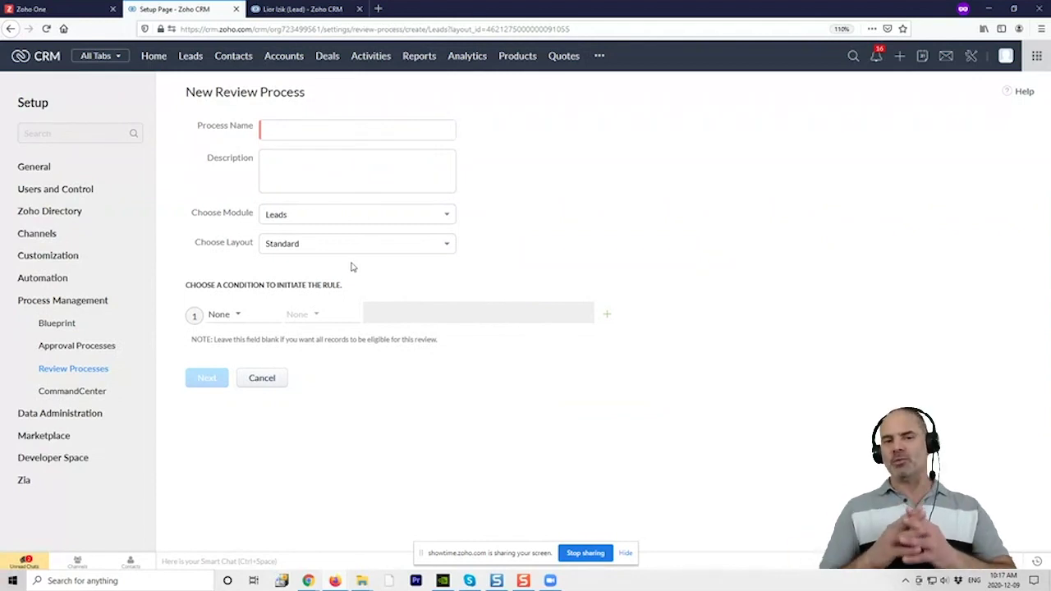
Switch to the open lead record and examine its lead information fields
click(303, 9)
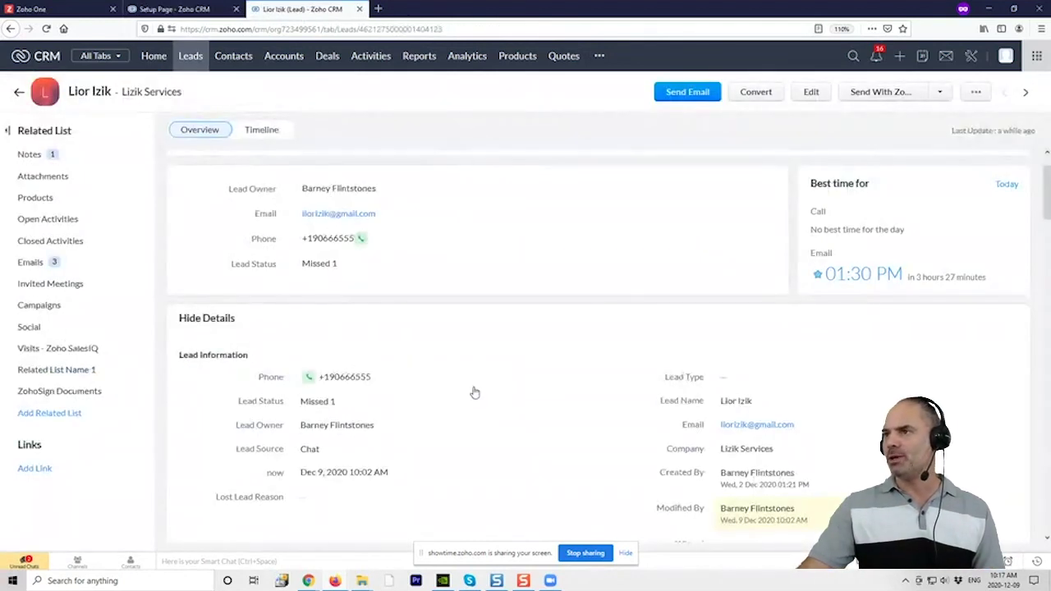
scroll(386, 431, down, 3)
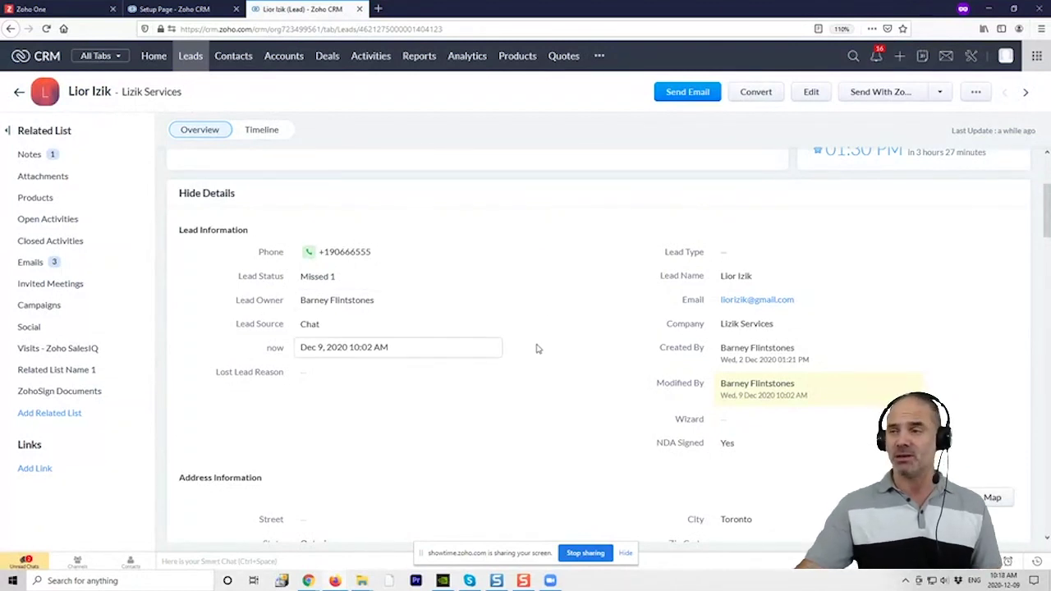
Open the draft journey Test in CommandCenter from the CRM setup and publish it
click(946, 57)
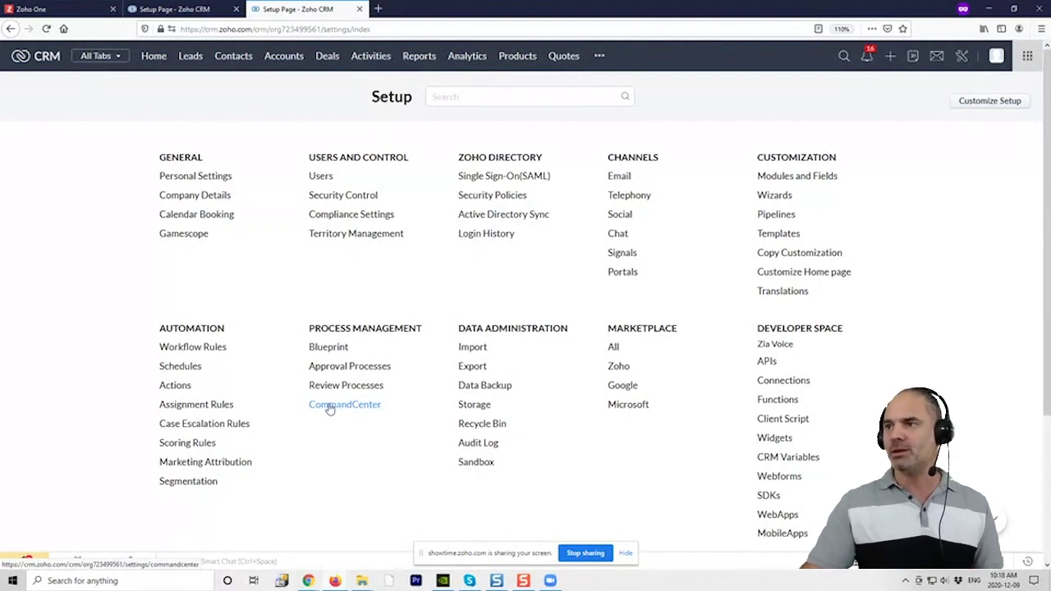
click(329, 405)
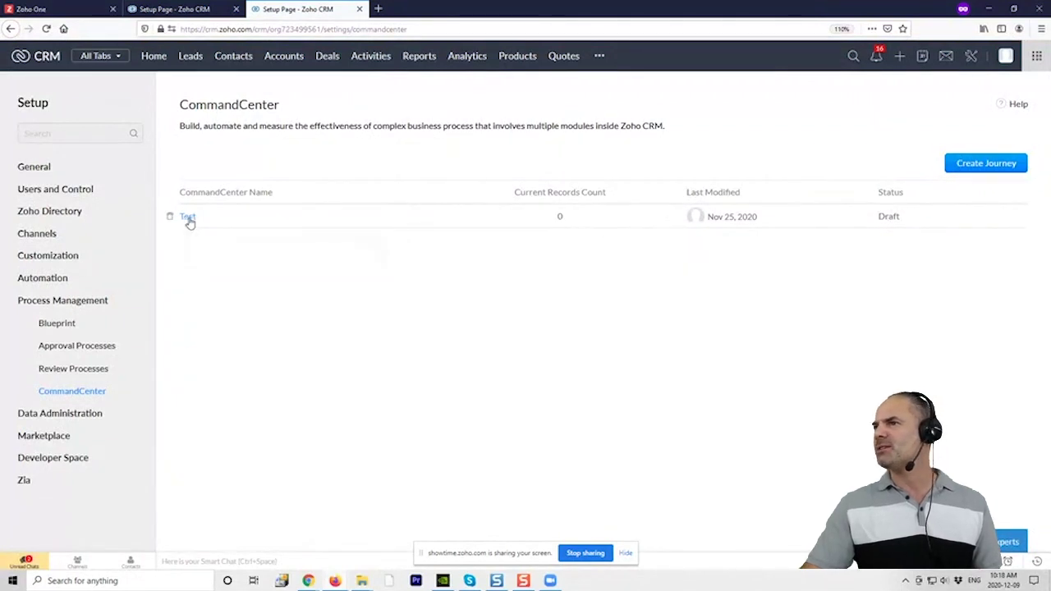
click(188, 216)
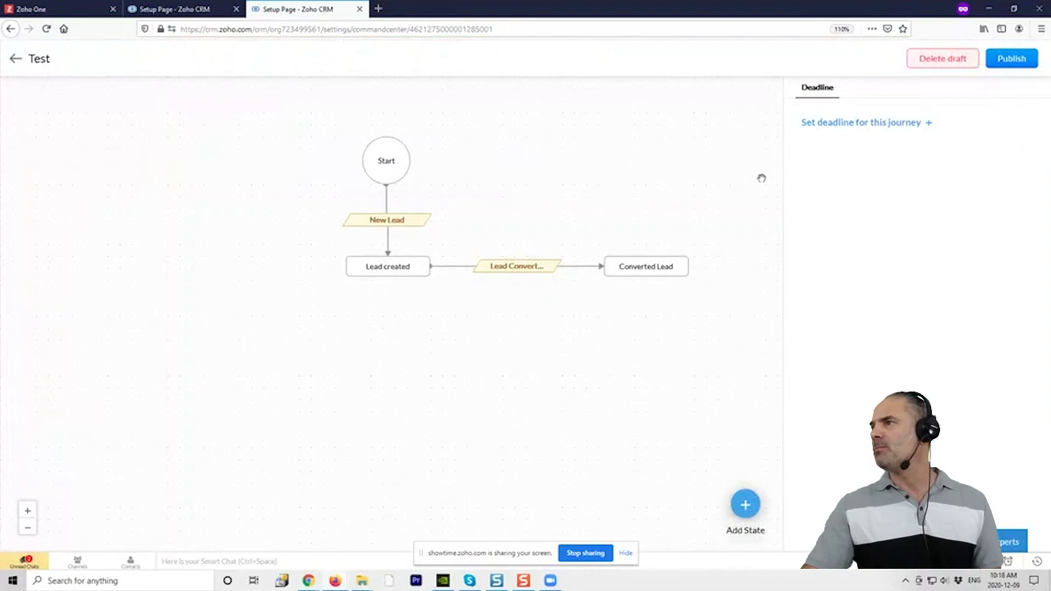
click(1017, 58)
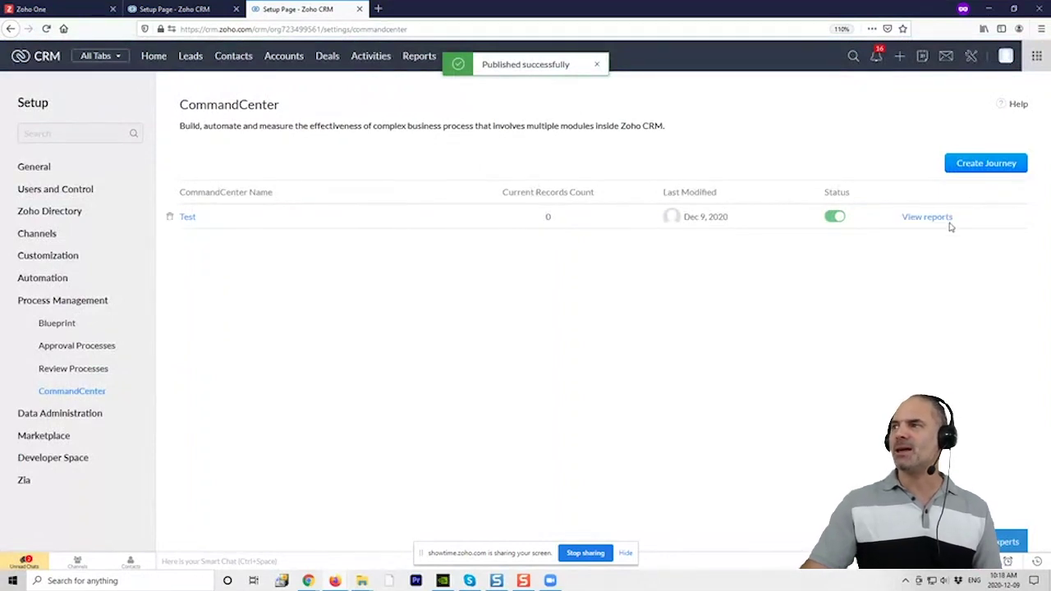
Examine the reports of the Test journey down to its overall flow diagram, and return to the setup overview
click(935, 220)
scroll(492, 263, down, 2)
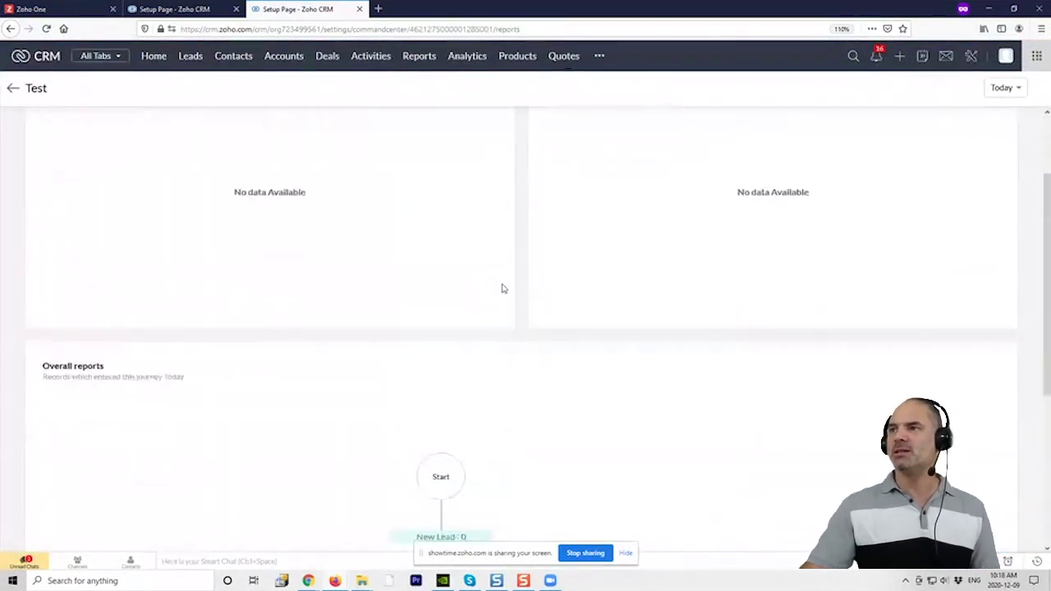
scroll(503, 288, down, 2)
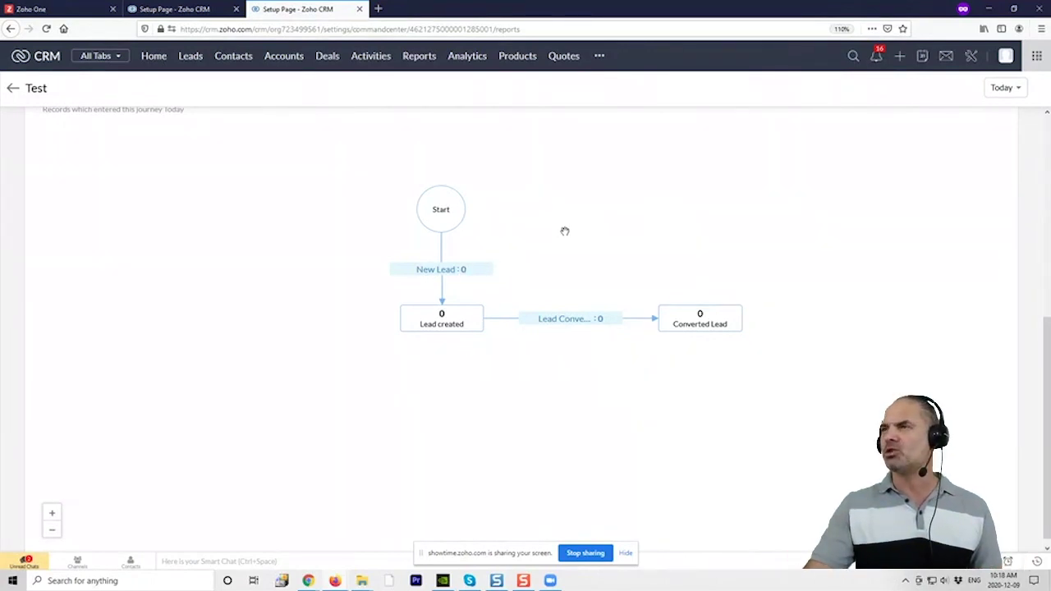
click(972, 57)
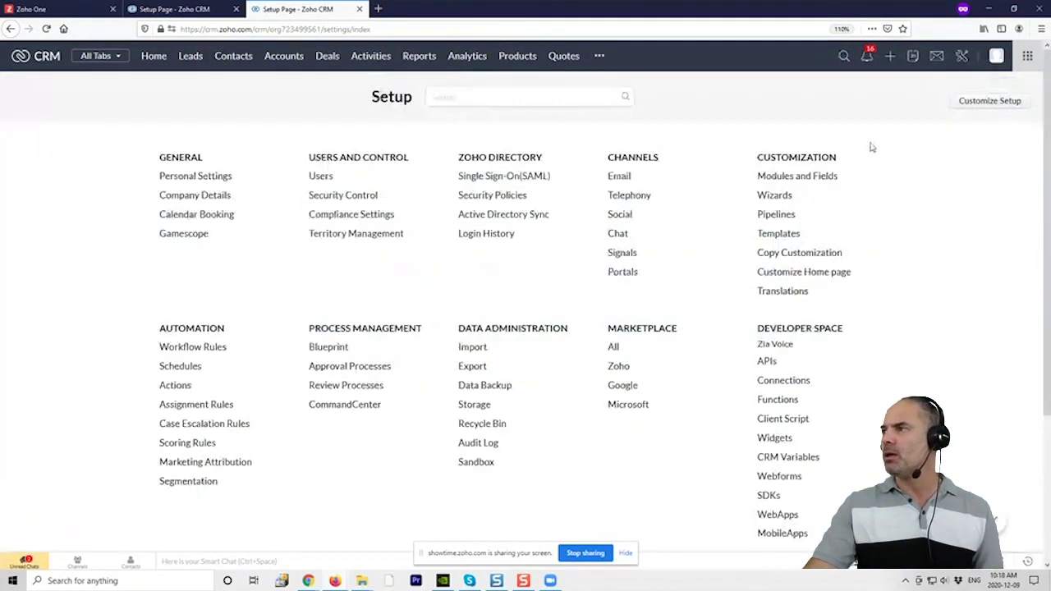